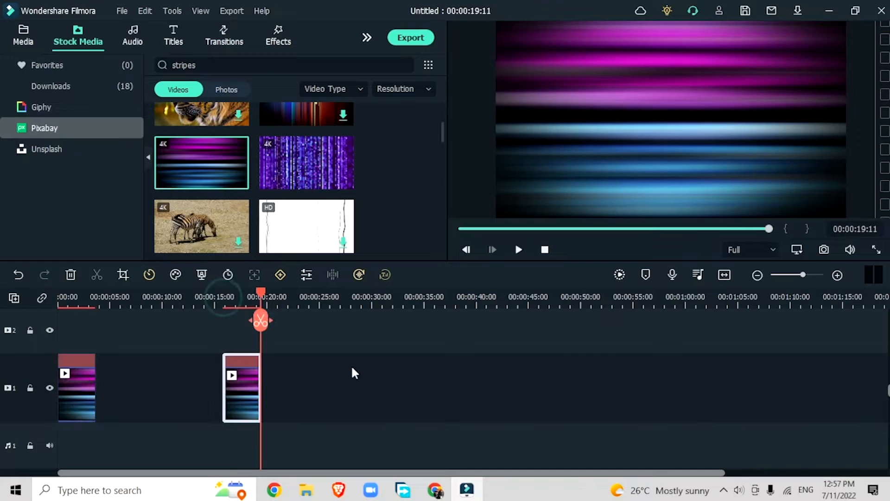
Step: Paste four more copies of the striped clip and move all pasted clips up against the first clip on track 1
key(ctrl+v)
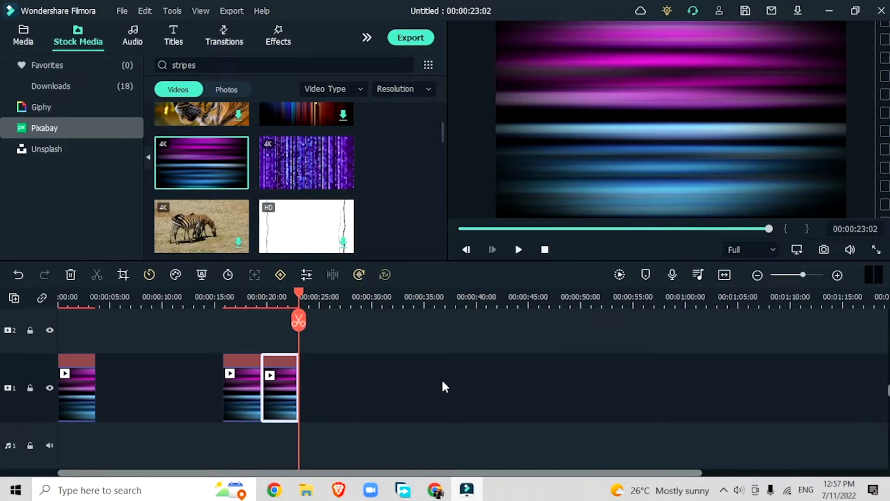
key(ctrl+v)
key(ctrl+v)
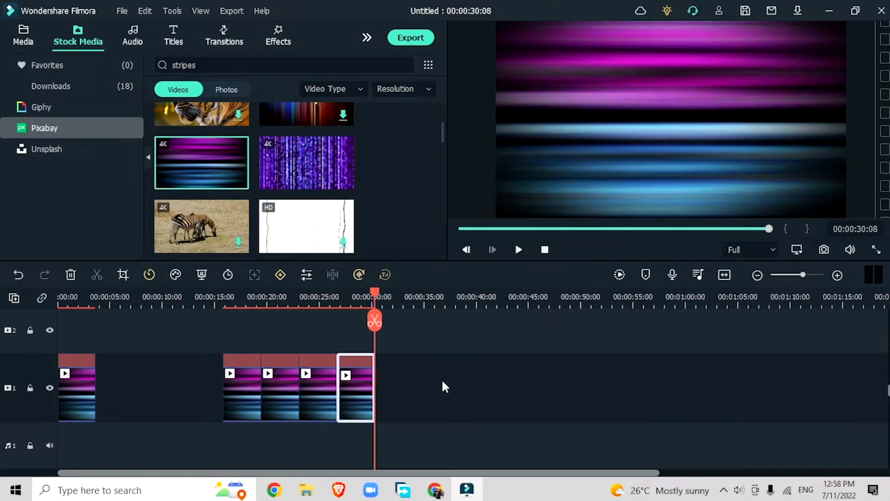
key(ctrl+v)
drag(486, 377, 100, 411)
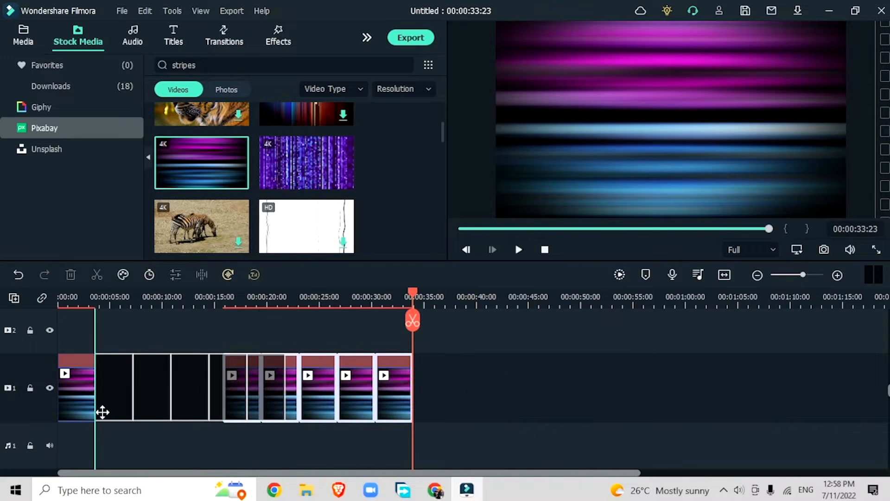
click(331, 398)
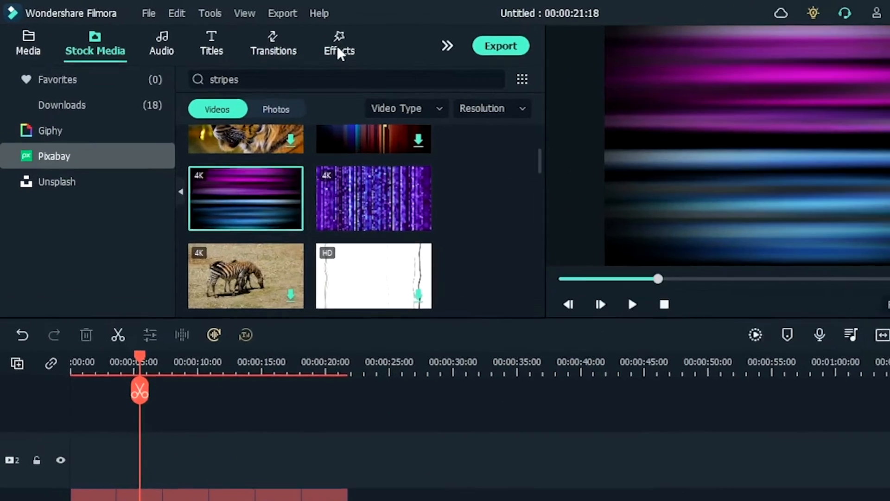
Step: Search the effects for "blur" and place Direction blur on track 2, extended over the full length of the striped clips
click(278, 36)
click(261, 60)
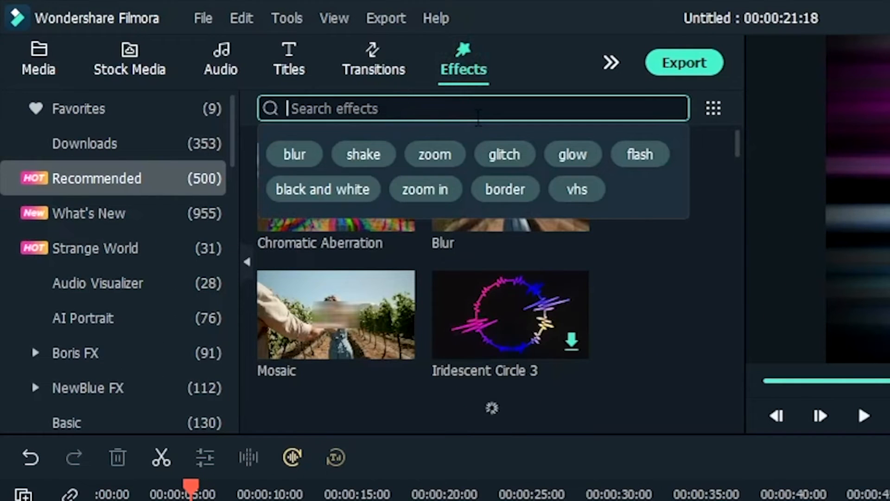
text(blur)
key(Return)
drag(737, 157, 733, 209)
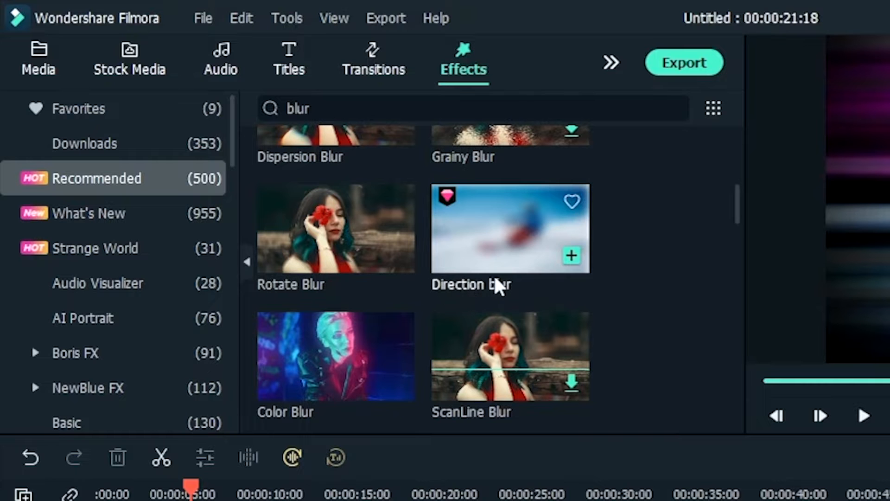
drag(501, 203, 459, 500)
drag(356, 499, 371, 500)
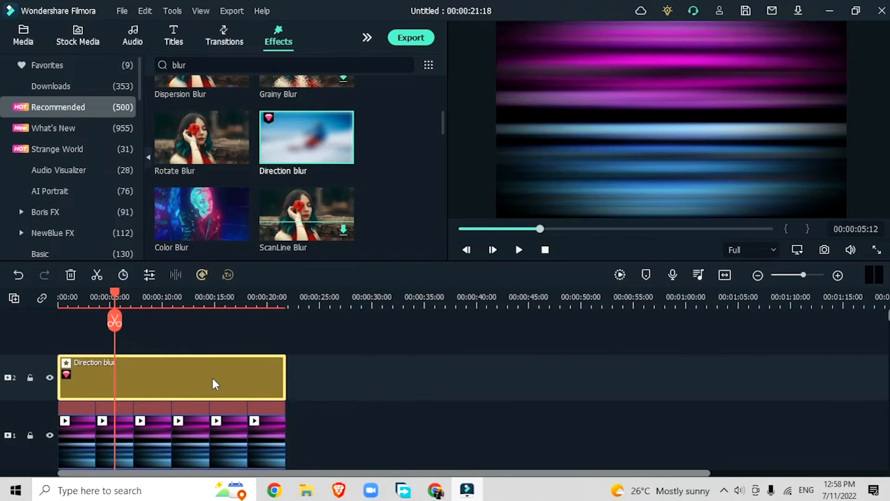
Step: Set the Direction blur effect's Blur Length to 30 and Blur Direction to 90°, and confirm the settings
double_click(215, 384)
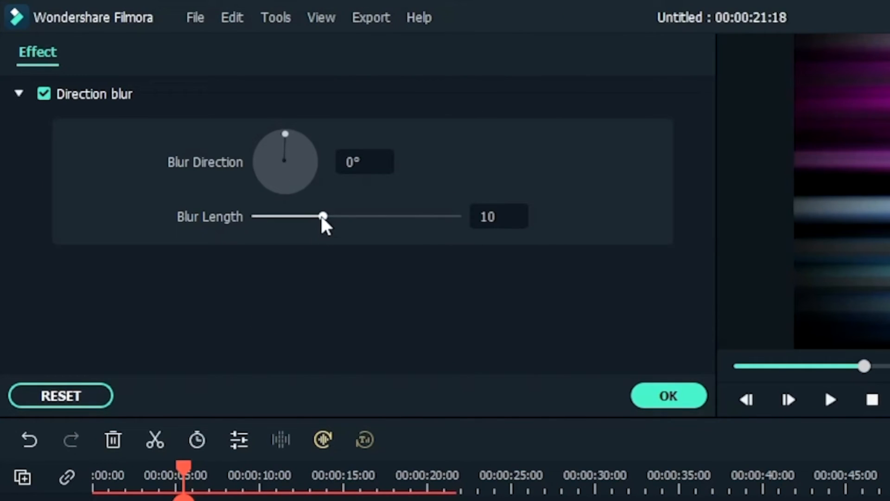
drag(325, 216, 529, 236)
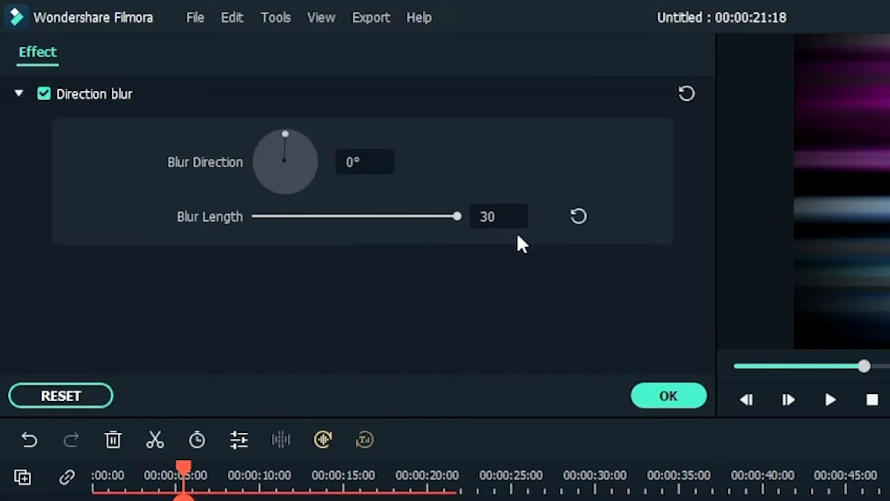
click(262, 151)
double_click(343, 162)
text(90)
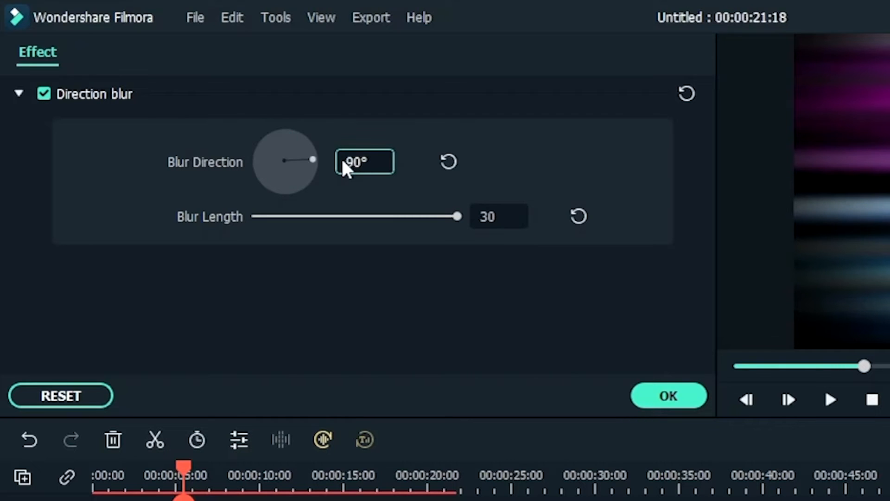
key(Return)
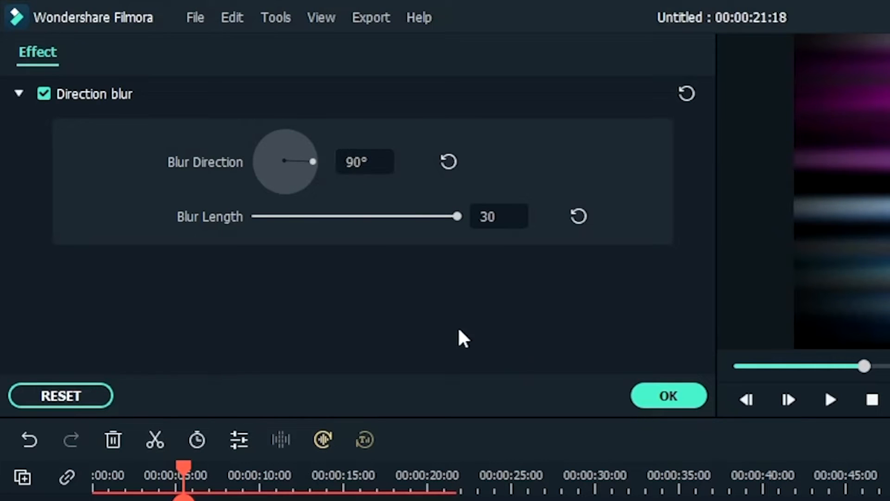
click(686, 393)
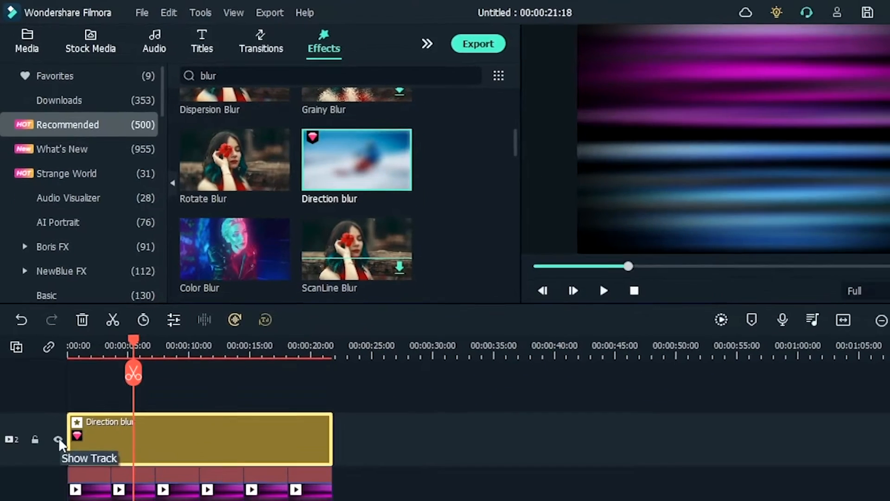
Step: Toggle the visibility of track 2 to compare the preview with and without the Direction blur
click(50, 379)
click(50, 379)
click(50, 379)
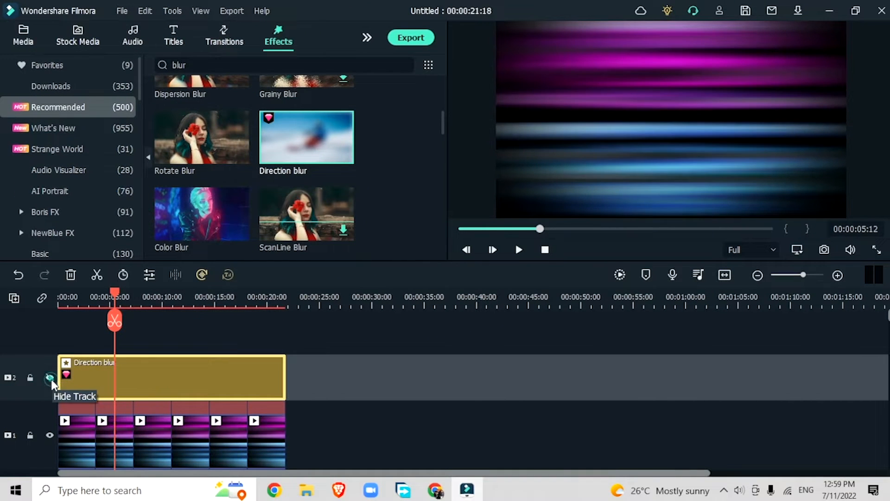
click(51, 379)
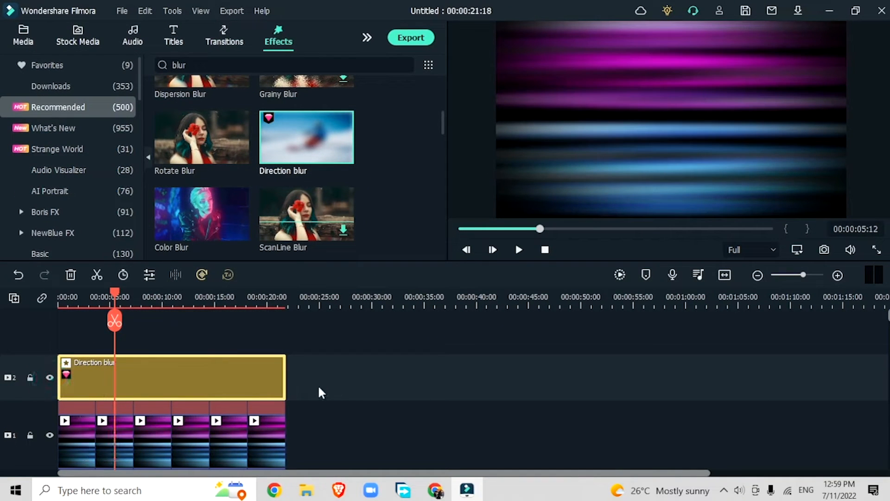
Step: Duplicate the Direction blur effect and place the copy at the start of track 3, directly above the original
click(234, 392)
click(391, 320)
key(ctrl+v)
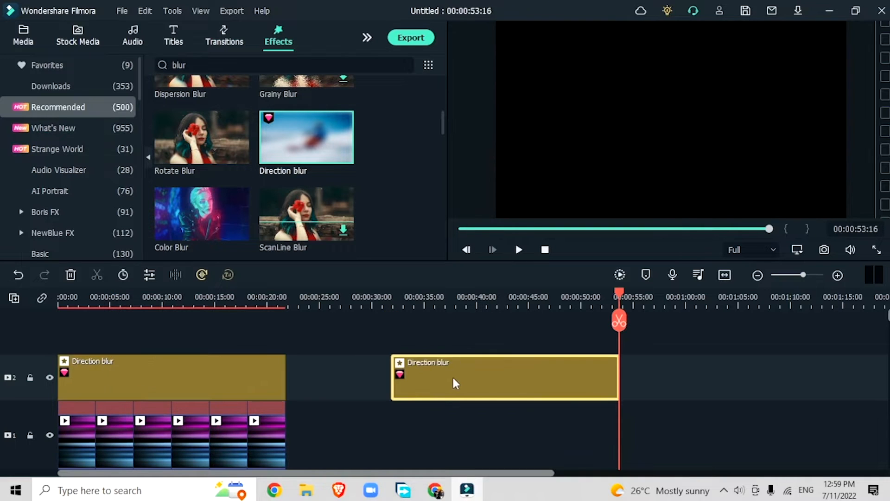
drag(453, 380, 99, 347)
click(90, 298)
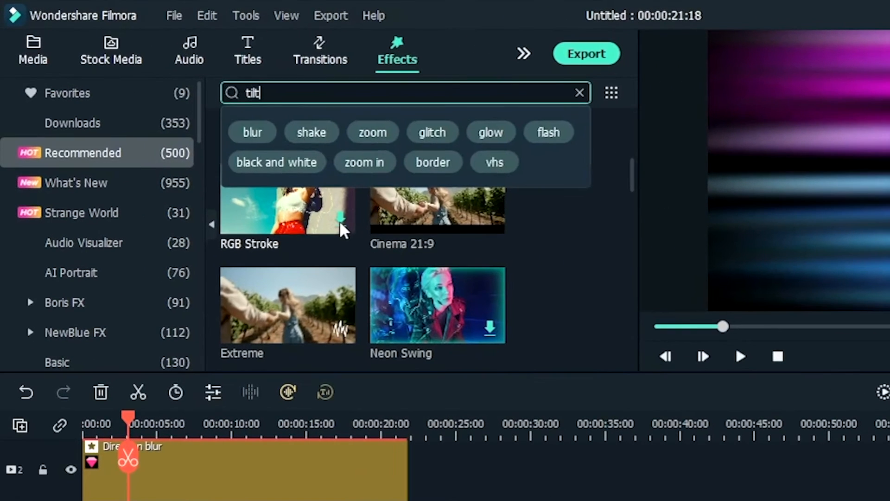
Step: Search the effects for "tilt shift" and place Tilt-shift Circle at the start of track 4
text(shift)
key(Return)
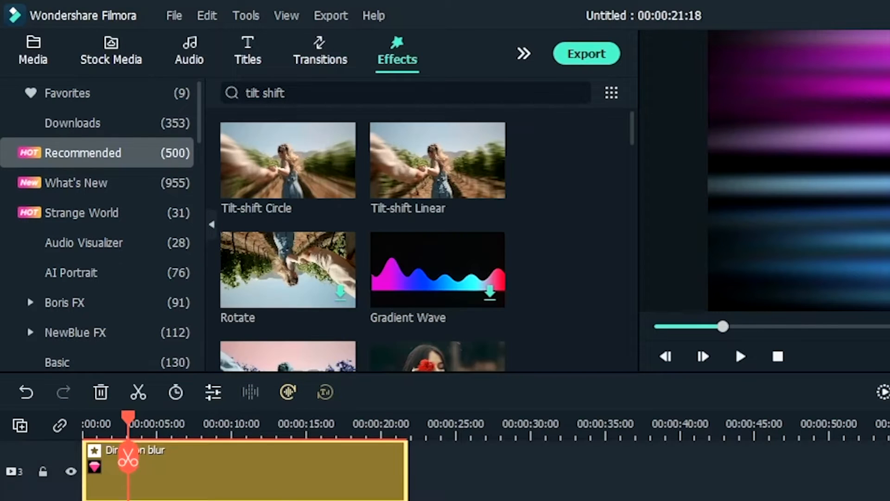
scroll(445, 469, up, 2)
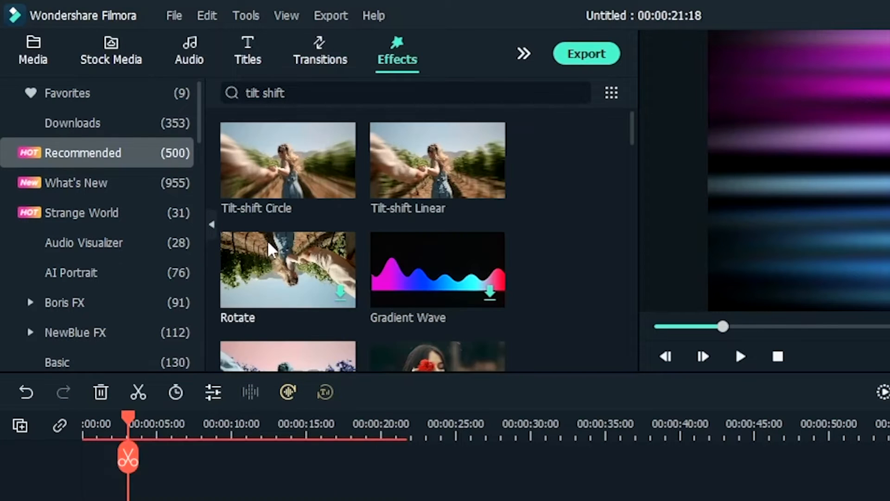
drag(275, 174, 265, 225)
drag(233, 198, 95, 426)
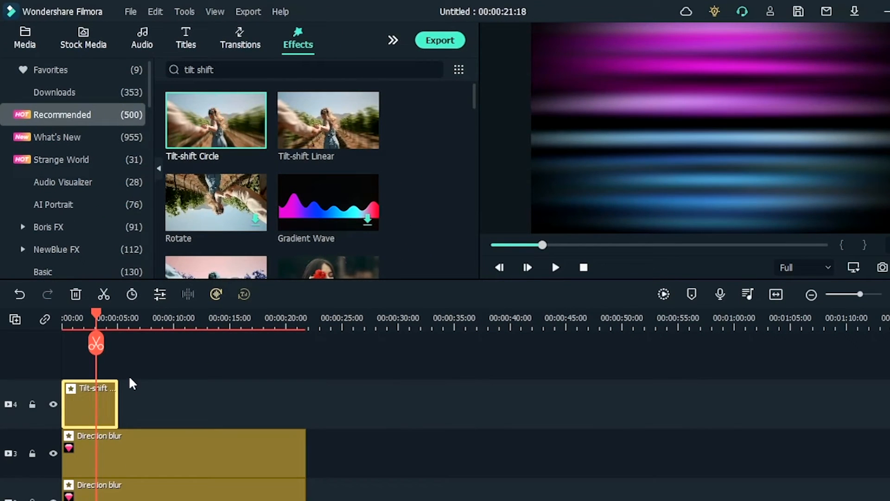
Step: Set the second value of the Tilt-shift Circle effect to 0.09, reset its third value to default, and confirm the settings
double_click(101, 405)
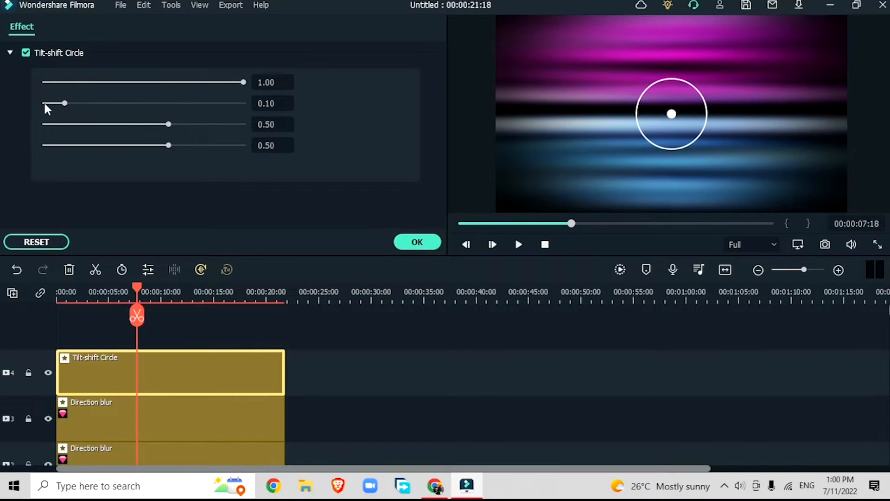
mouse_move(66, 103)
mouse_down()
mouse_move(121, 107)
mouse_move(52, 115)
mouse_move(61, 114)
mouse_up()
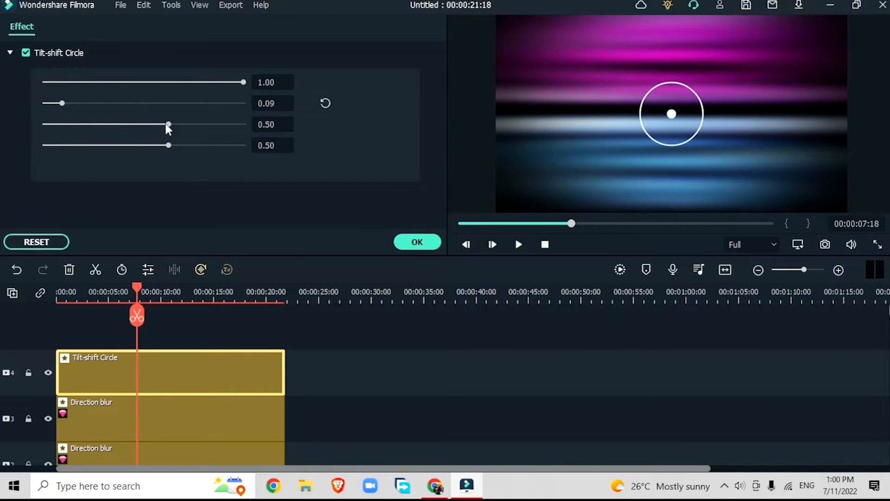
drag(169, 124, 132, 124)
click(326, 124)
click(418, 242)
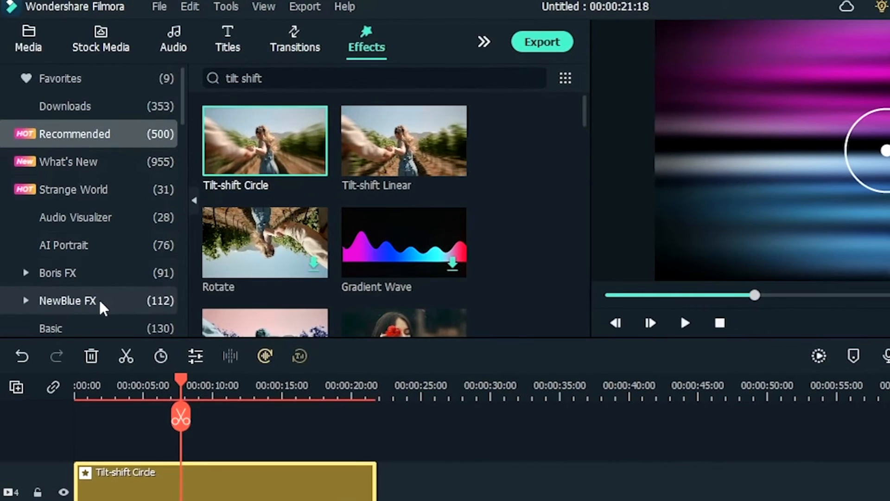
Step: Find the Tint effect among the NewBlue Filters and place it on track 5, extended over the full length of the clips
click(103, 301)
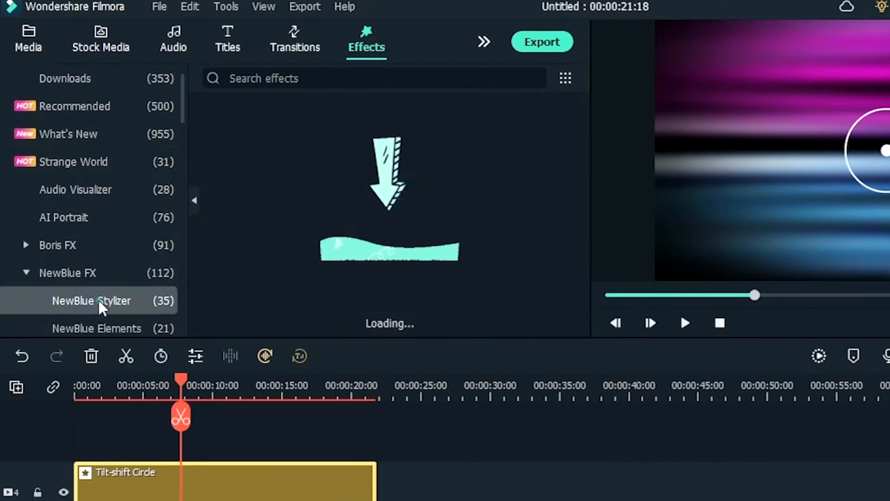
click(98, 297)
click(130, 302)
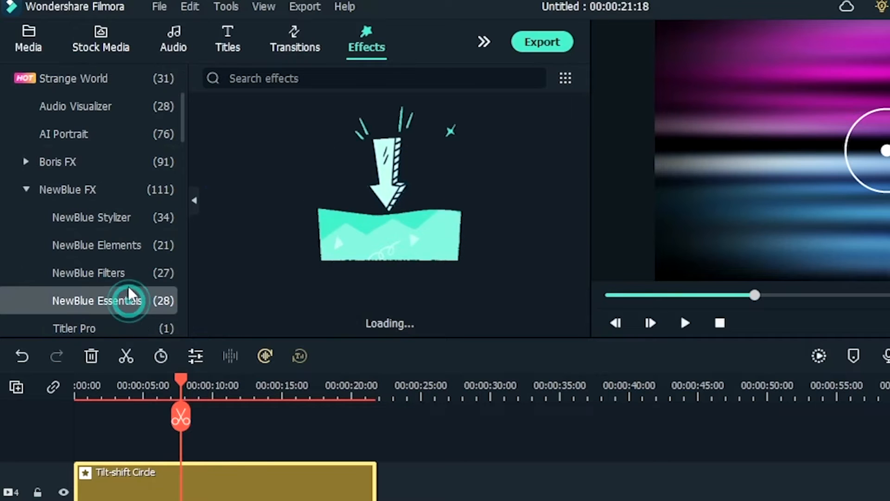
click(119, 273)
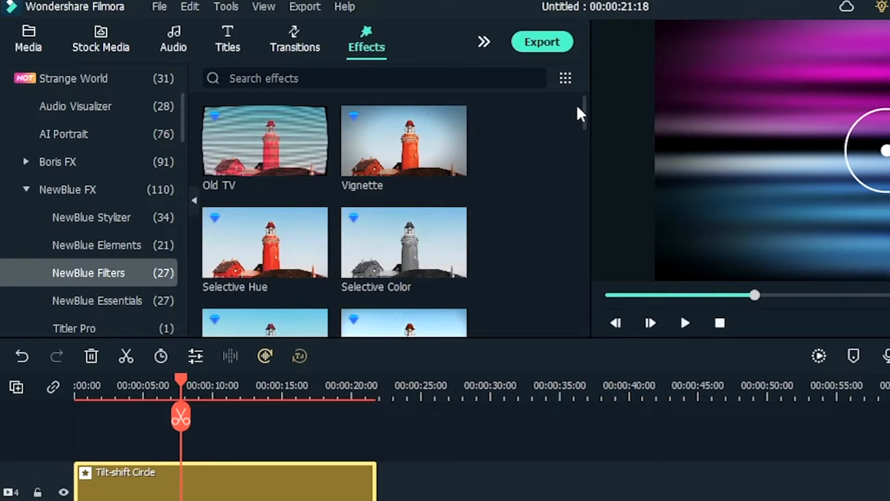
drag(582, 113, 582, 160)
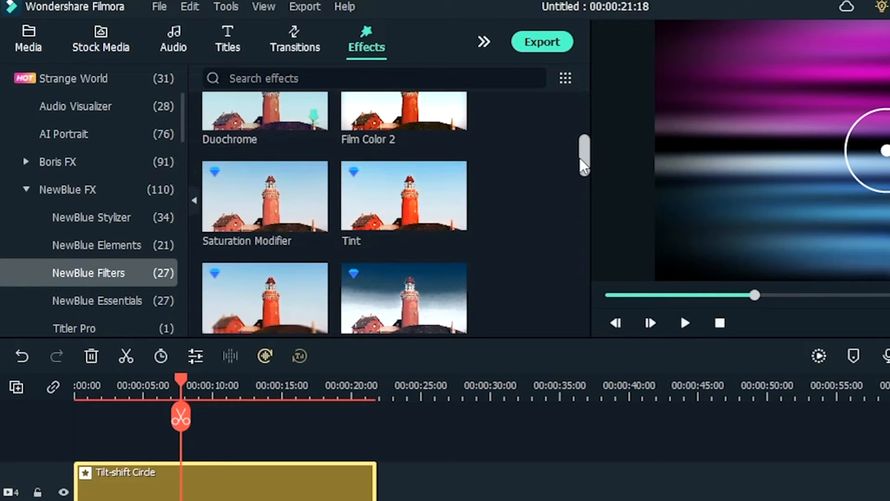
drag(419, 218, 81, 437)
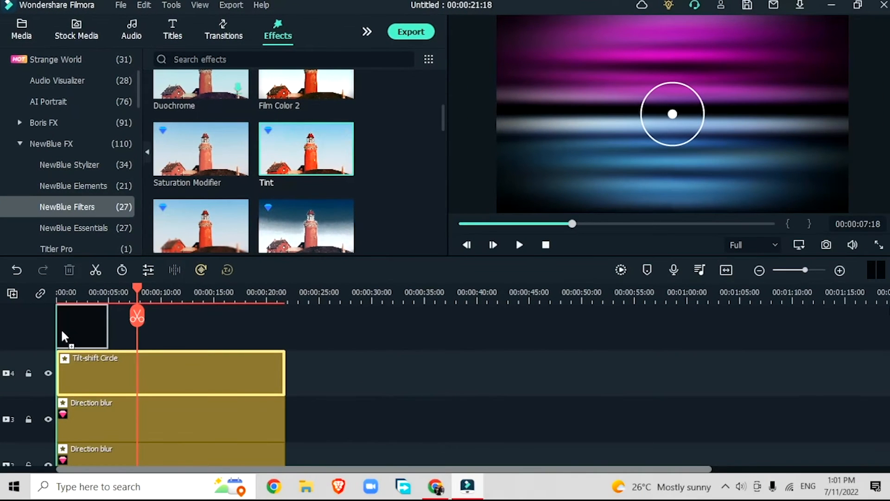
drag(62, 332, 293, 367)
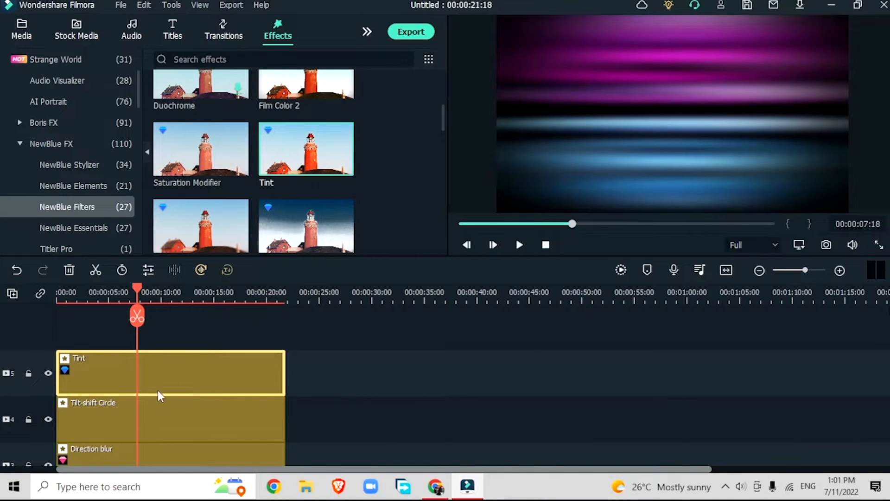
Step: Apply the Dusk preset to the Tint effect on track 5
double_click(96, 369)
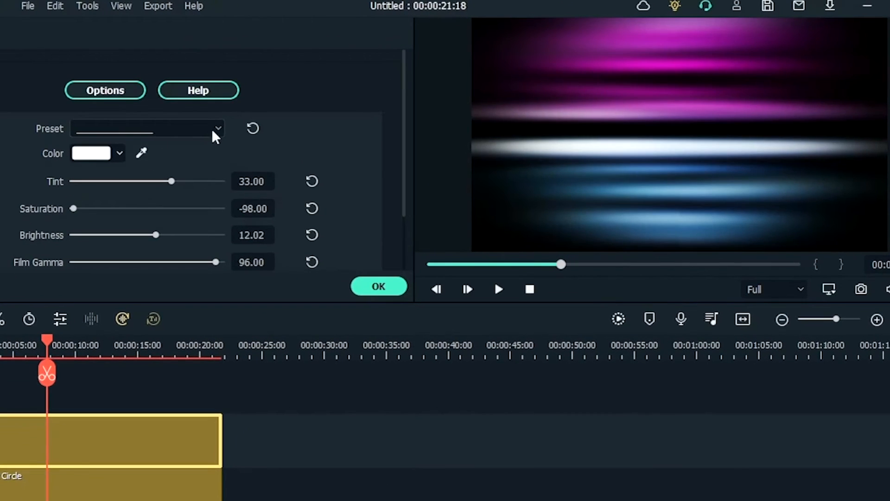
click(217, 130)
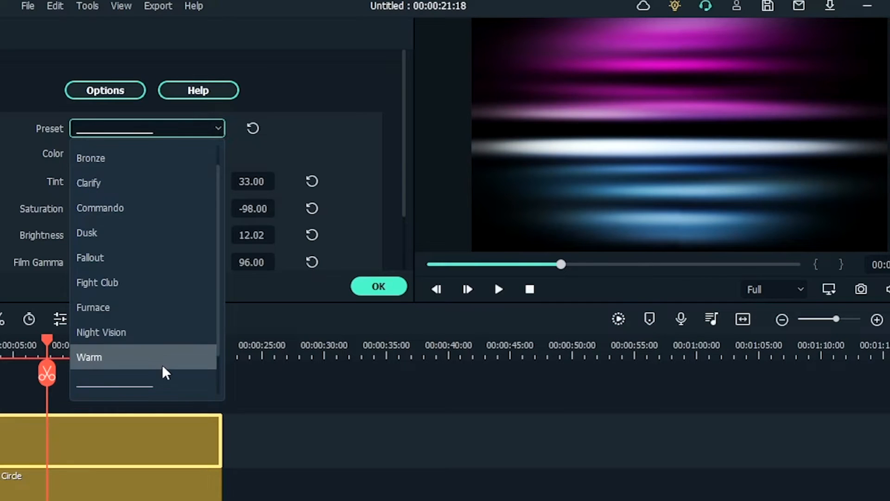
scroll(145, 230, up, 1)
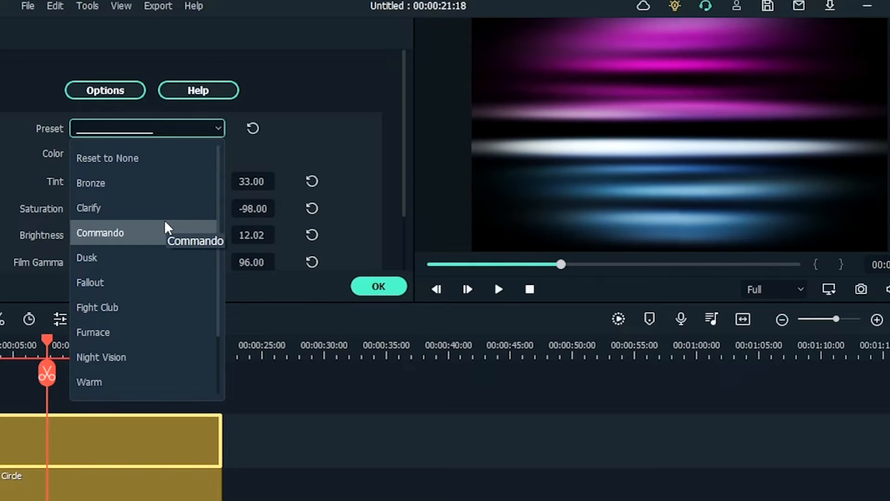
click(156, 260)
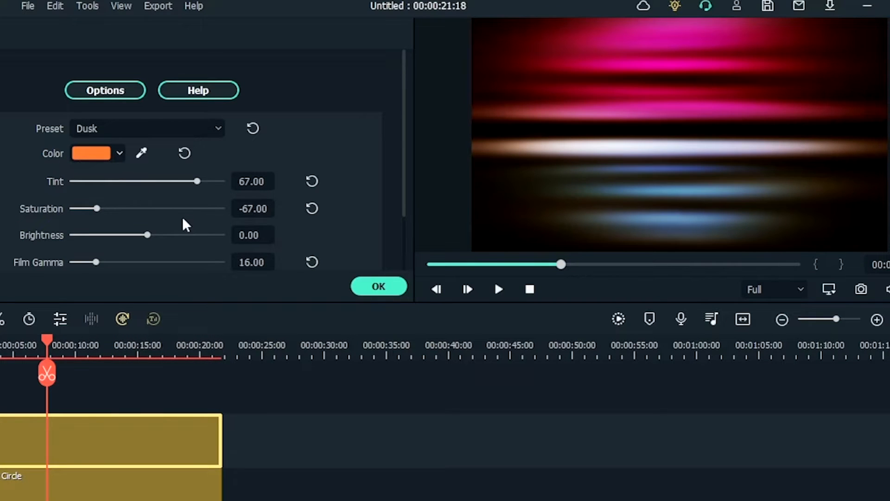
Step: Set the Tint effect's Tint to 100, Saturation to -1.04, Brightness to -58.33 and Film Gamma to 66.15
drag(200, 186, 231, 187)
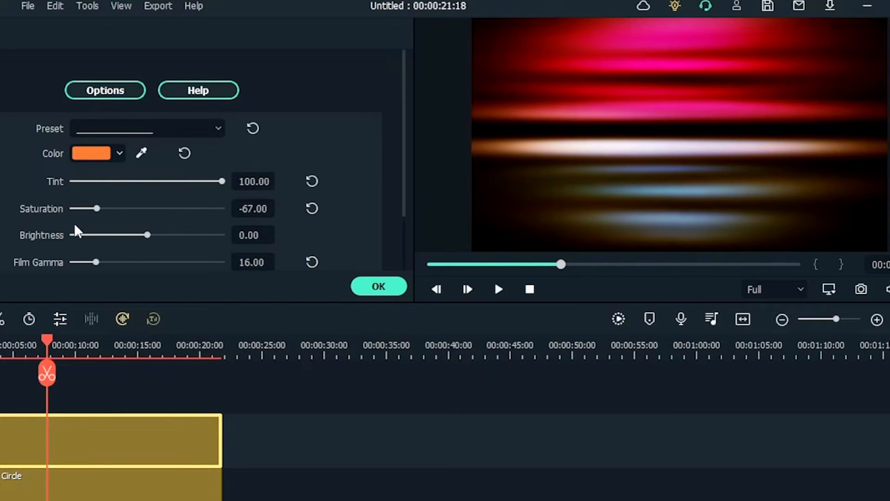
drag(98, 209, 147, 207)
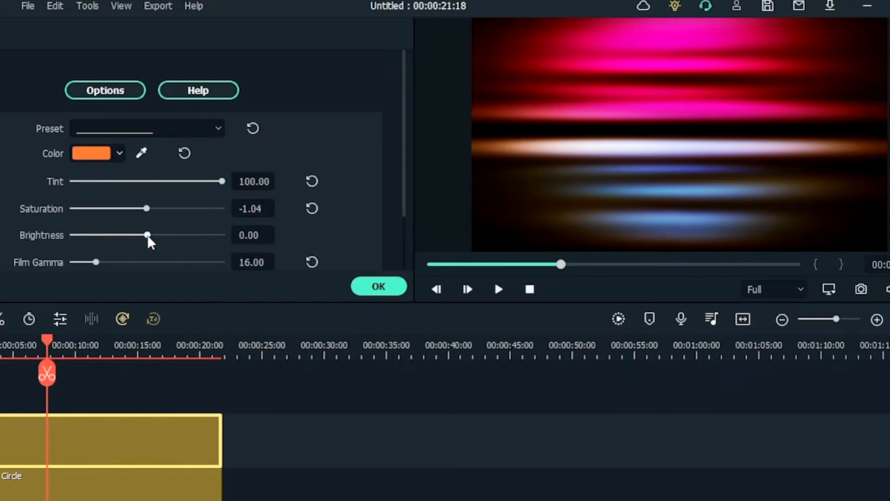
drag(149, 239, 171, 262)
Step: Change the Tint effect's blend mode to Darken and confirm the settings
scroll(171, 262, down, 3)
click(175, 220)
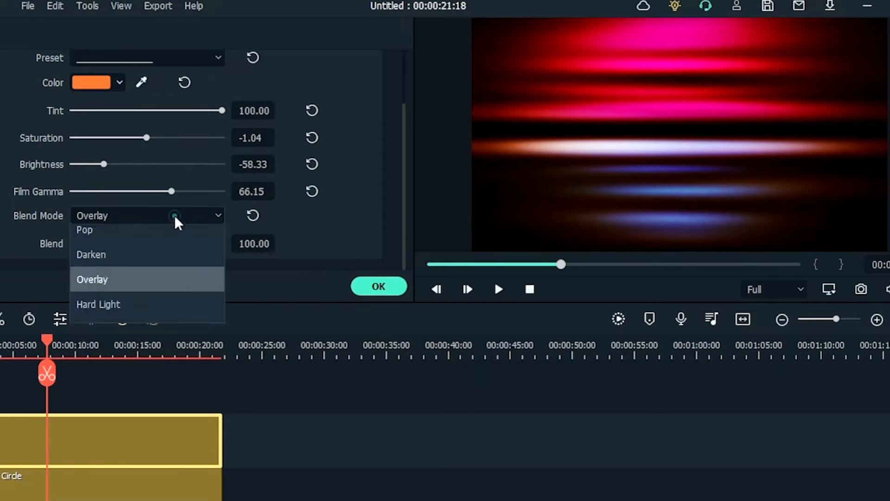
click(135, 284)
click(163, 216)
click(162, 293)
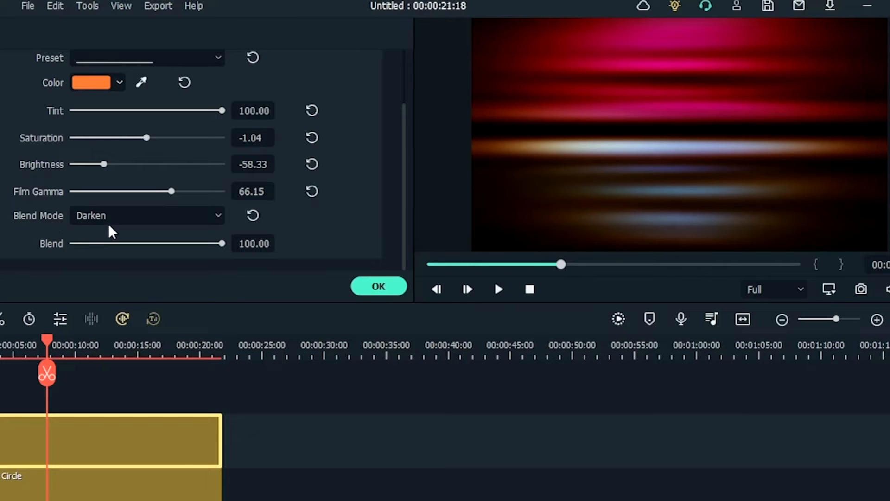
click(395, 288)
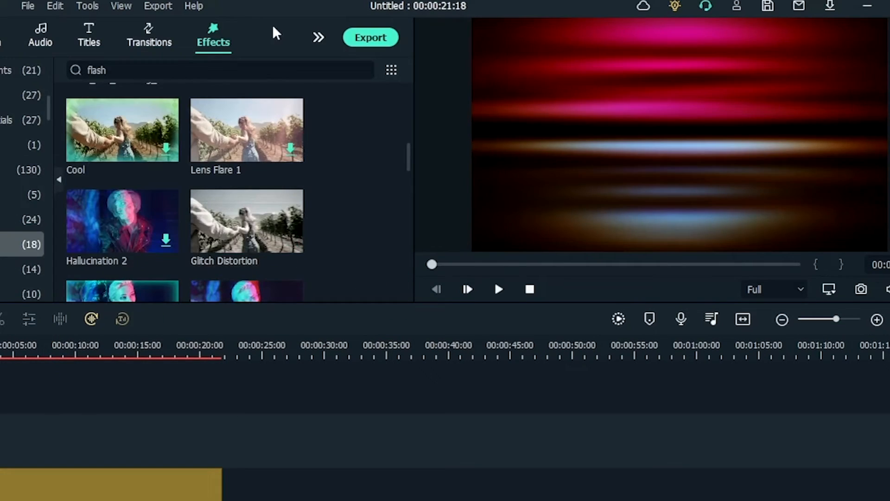
Step: Place the Glitch Distortion effect at the start of track 6 and extend it to the full length of the Tint effect
mouse_move(241, 253)
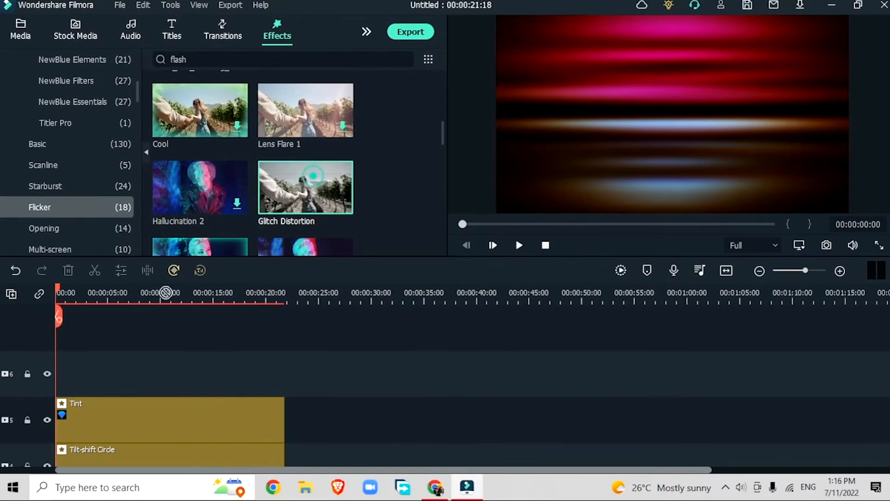
drag(258, 244, 16, 461)
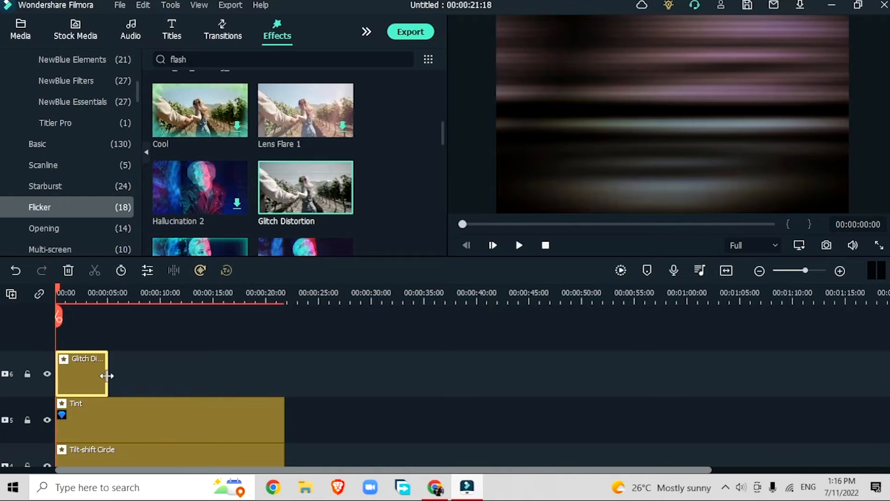
drag(109, 376, 285, 378)
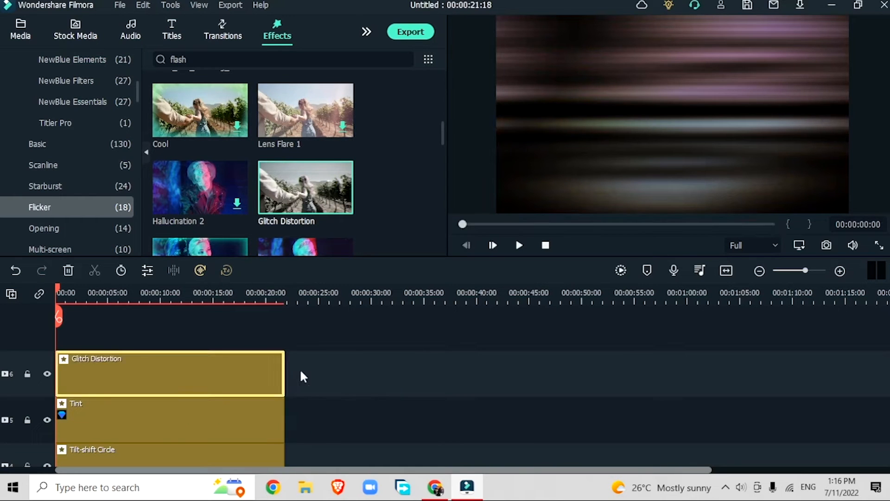
drag(56, 288, 215, 357)
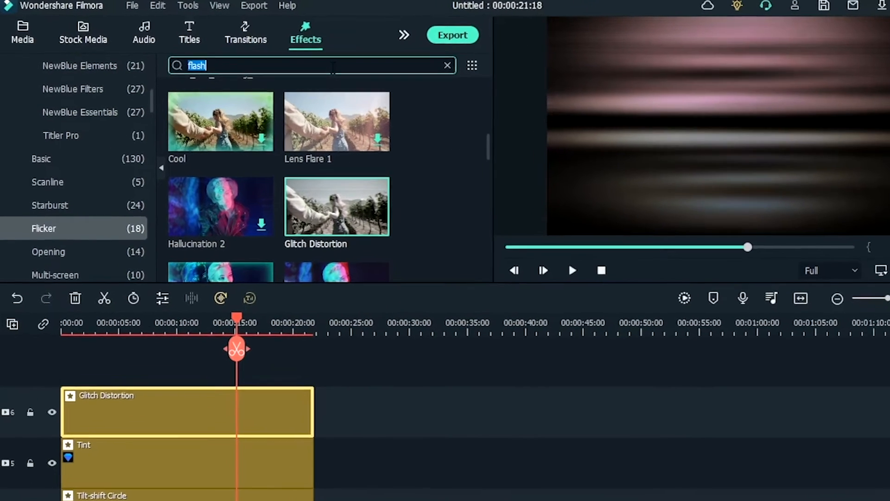
Step: Search the effects for "red" and place Modern Grunge Filter Channel Split Red on track 7, extended over the full length of the effects below
double_click(302, 60)
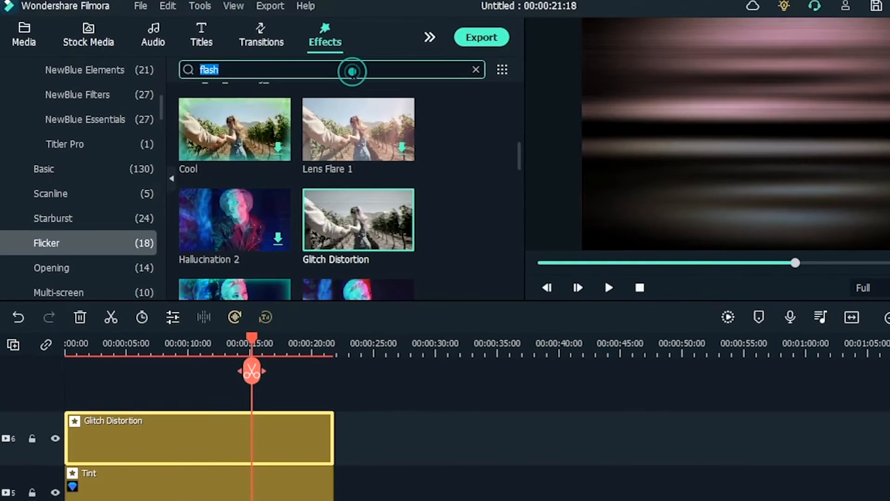
text(red)
key(Return)
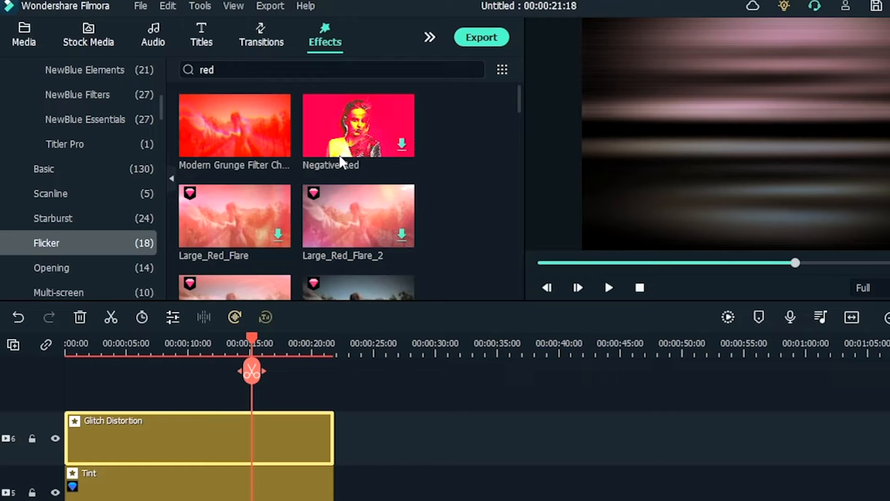
drag(218, 127, 126, 429)
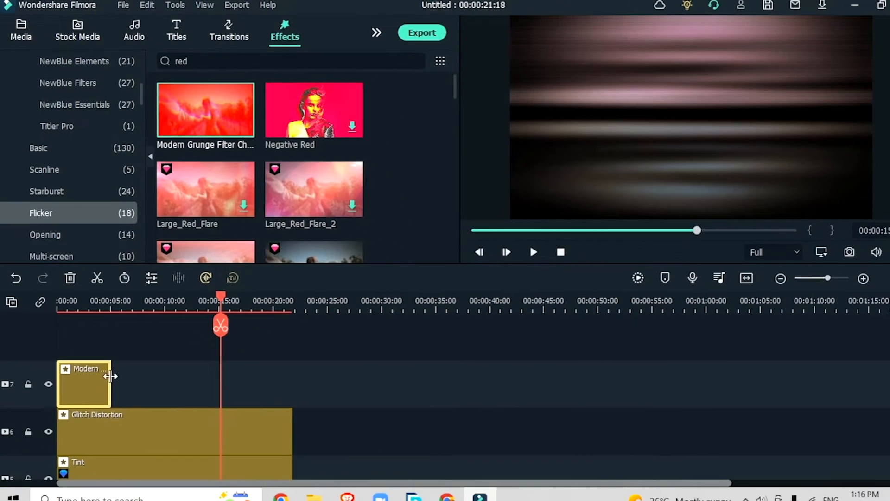
drag(111, 376, 294, 381)
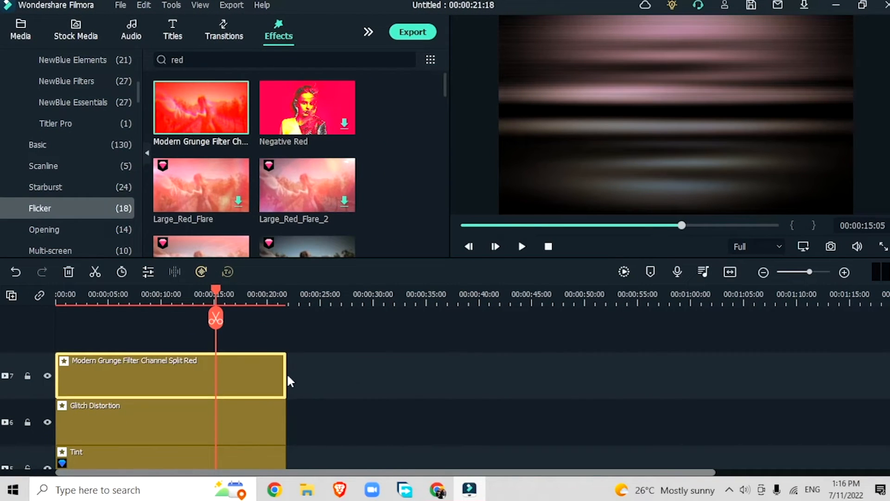
Step: Lower the strength of the Modern Grunge Filter Channel Split Red effect and confirm the settings
double_click(284, 378)
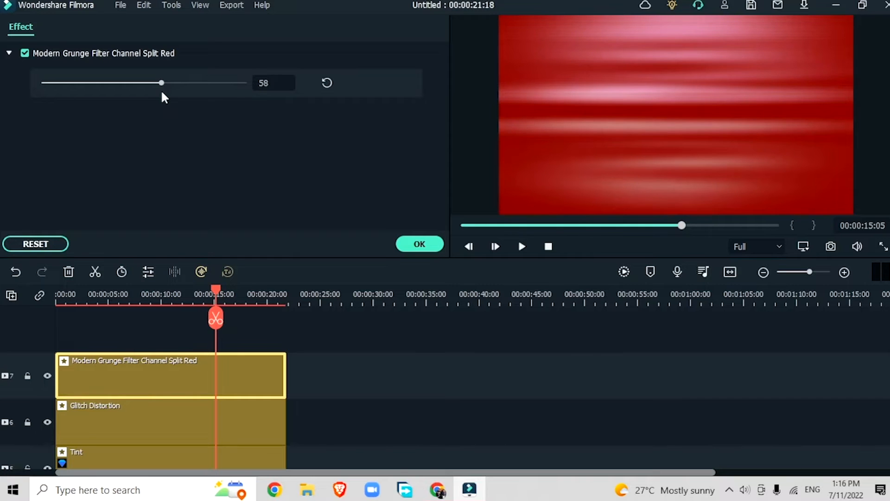
drag(162, 92, 118, 127)
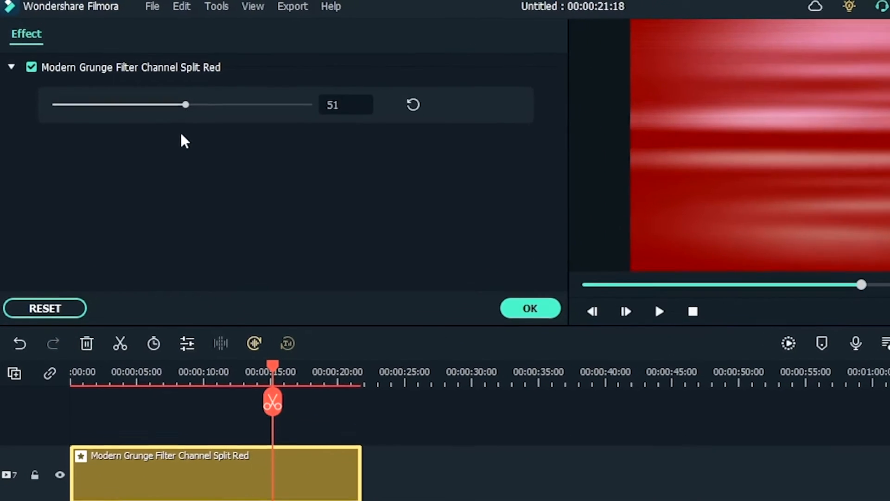
drag(154, 171, 114, 185)
click(535, 312)
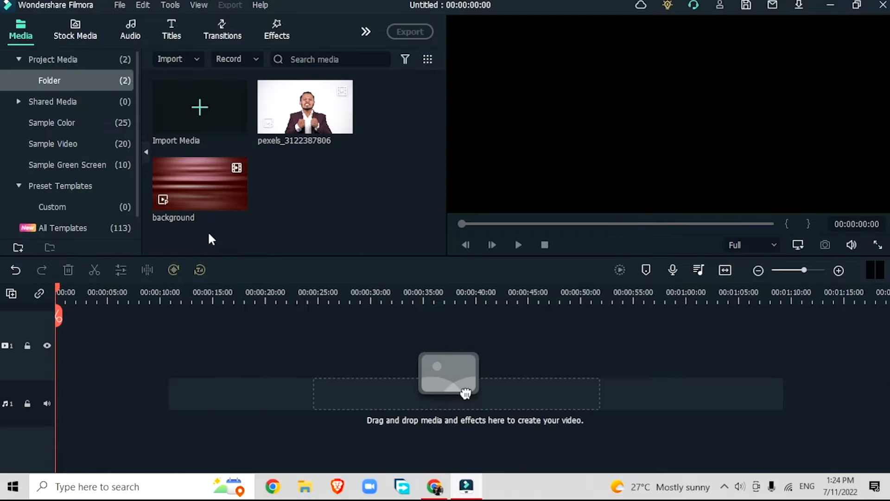
Step: Place the background clip at the start of track 1 in the empty project and open its Transform settings
drag(183, 181, 57, 363)
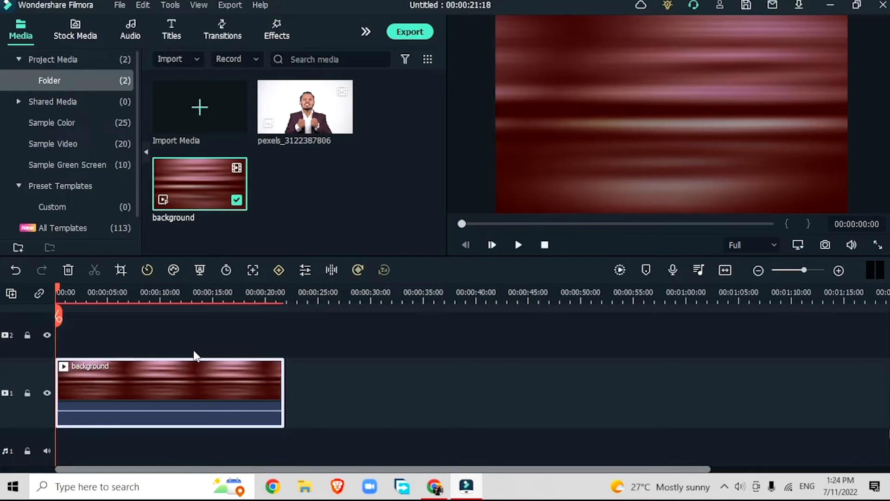
double_click(193, 364)
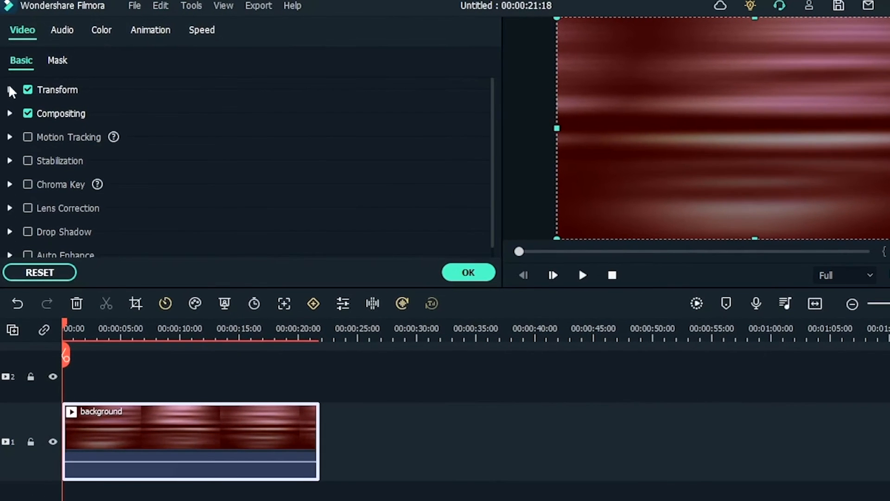
click(10, 89)
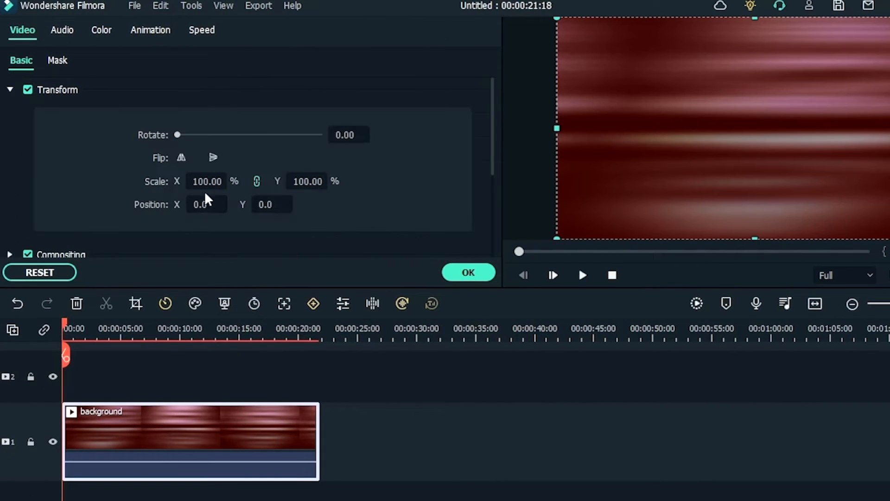
Step: Try enlarging the background clip to a scale of 300%
drag(201, 182, 319, 181)
mouse_move(234, 182)
mouse_down()
mouse_move(255, 181)
mouse_move(225, 181)
mouse_up()
double_click(107, 181)
text(300)
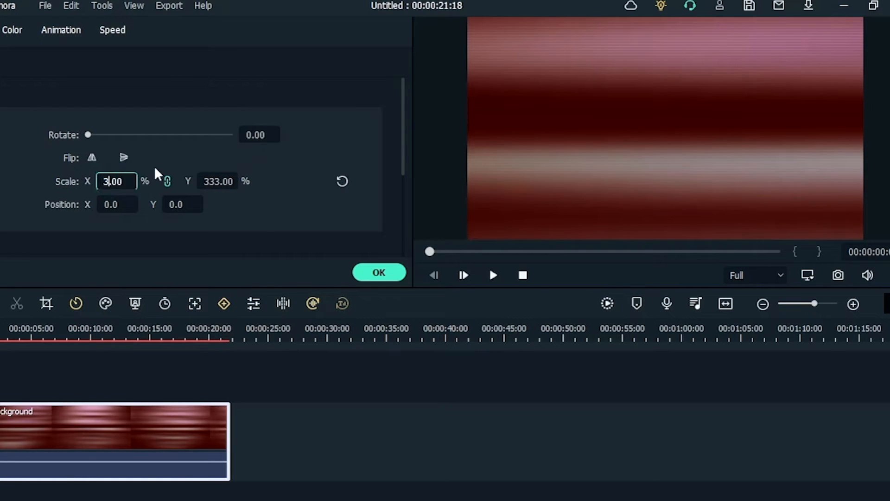
key(Return)
Step: Set the background clip's scale to 250% and its X position to 514
double_click(114, 179)
text(250)
key(Return)
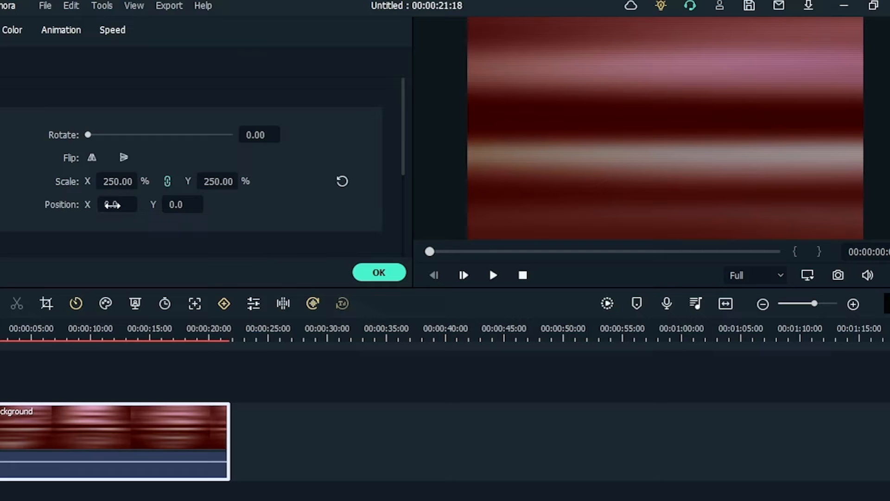
drag(108, 204, 345, 205)
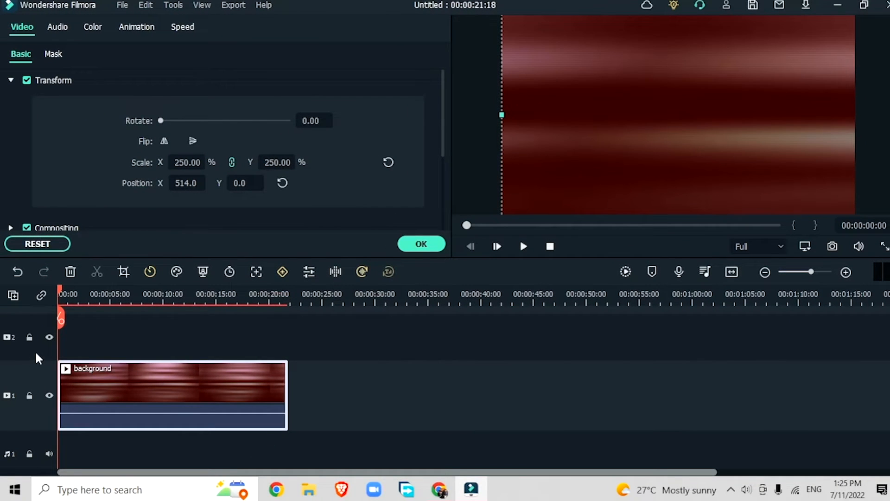
Step: Add a custom animation keyframe at the start of the background clip
click(142, 26)
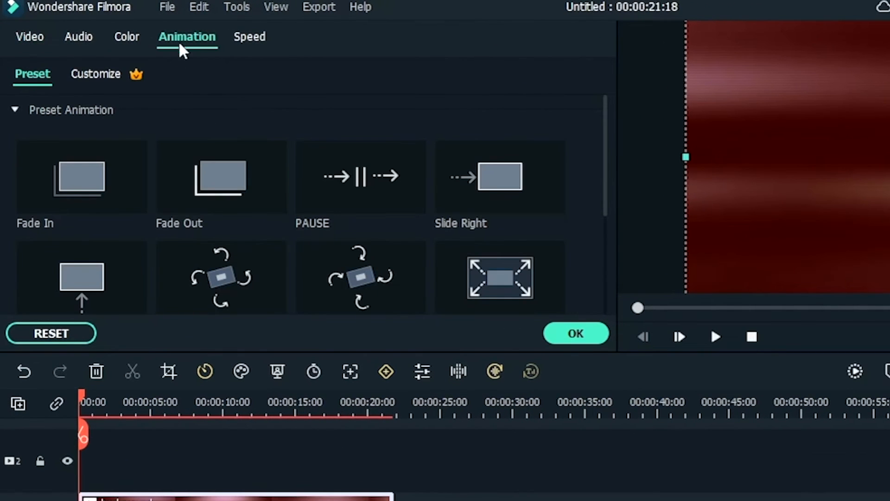
click(110, 78)
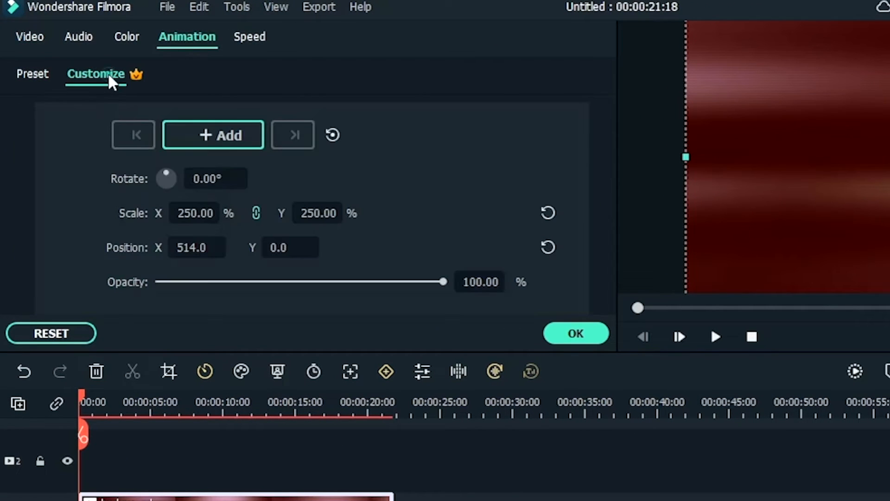
click(223, 142)
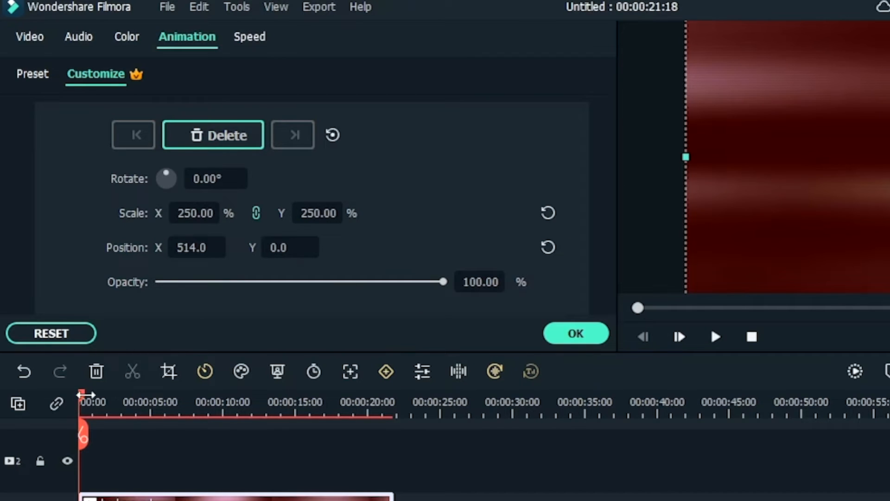
Step: Add a second keyframe with X position -514 to the background clip, confirm, and shift that keyframe to 00:00:21:01 near the clip's end
drag(84, 402, 216, 402)
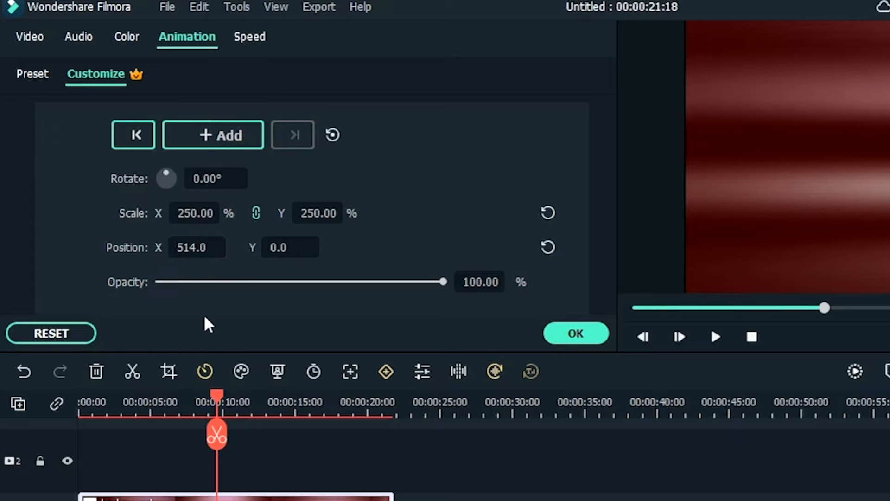
click(216, 247)
text(-5)
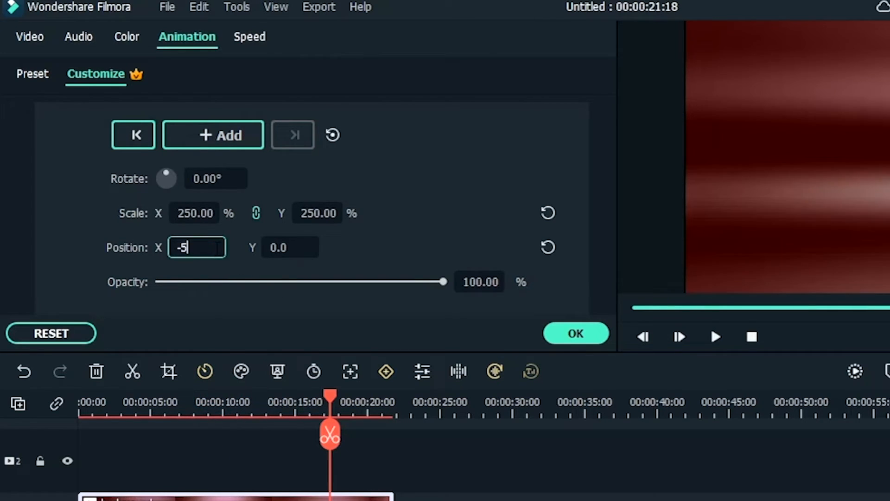
key(Return)
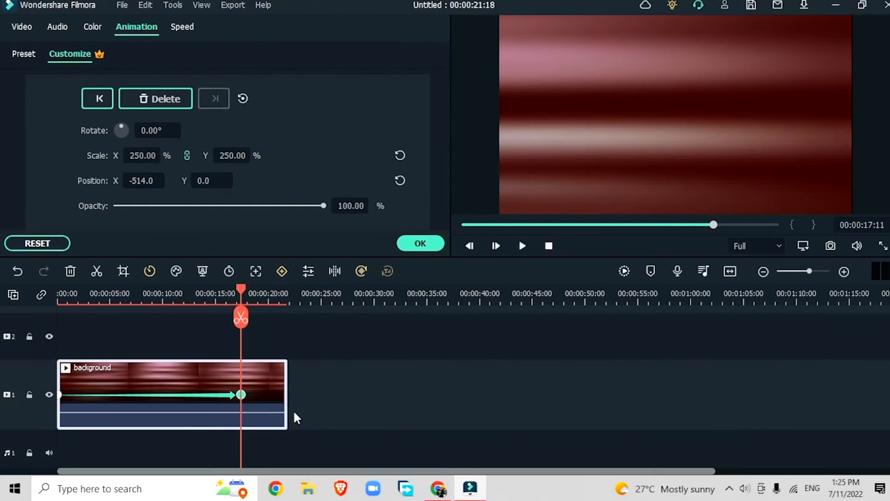
click(408, 244)
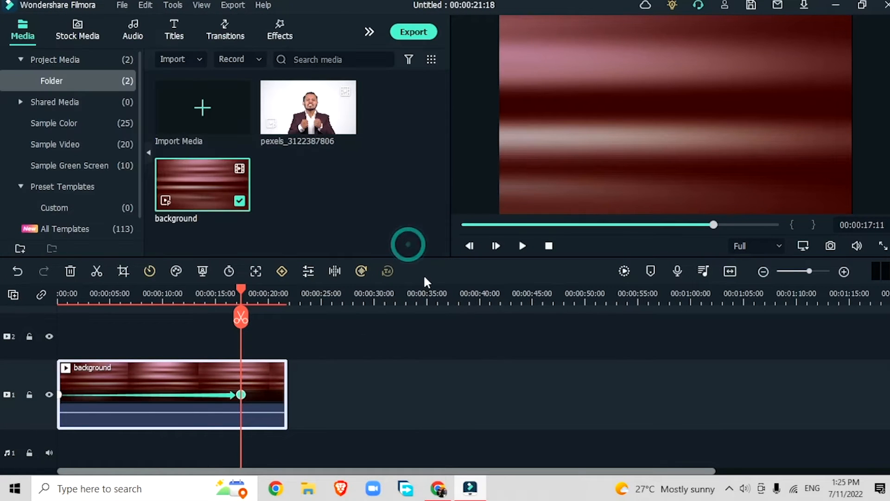
drag(241, 317, 288, 352)
drag(242, 394, 286, 391)
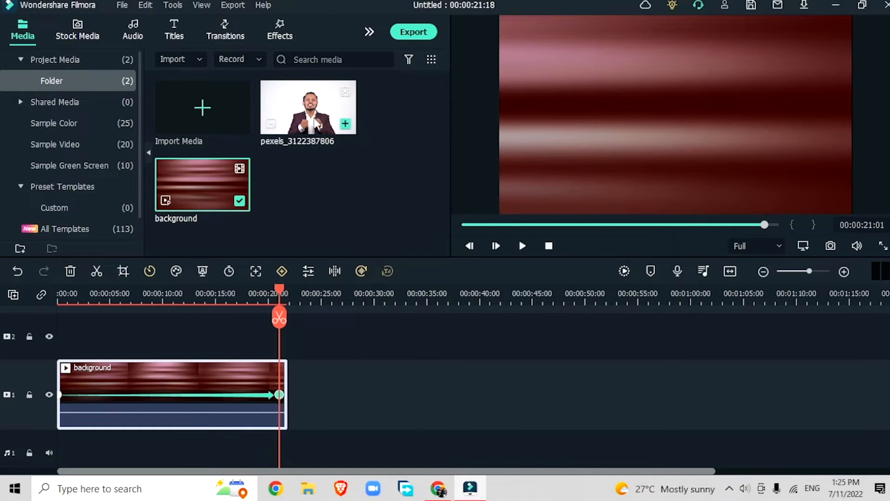
drag(304, 112, 59, 343)
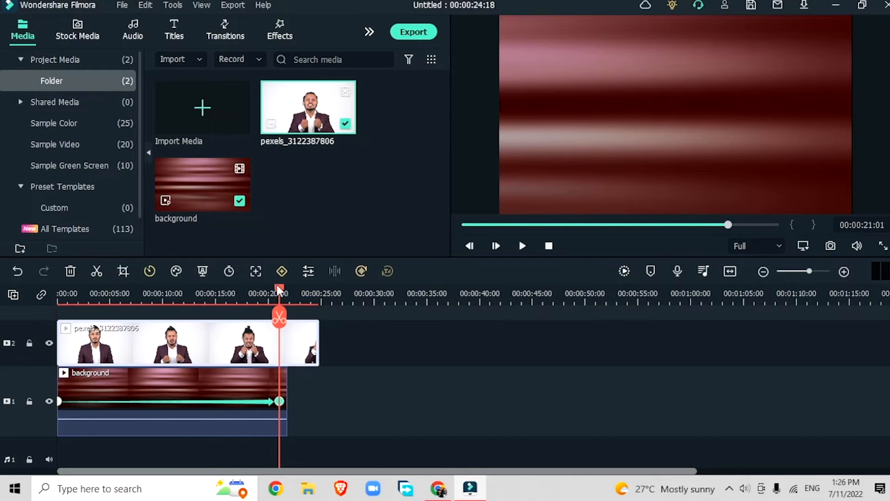
drag(278, 286, 149, 309)
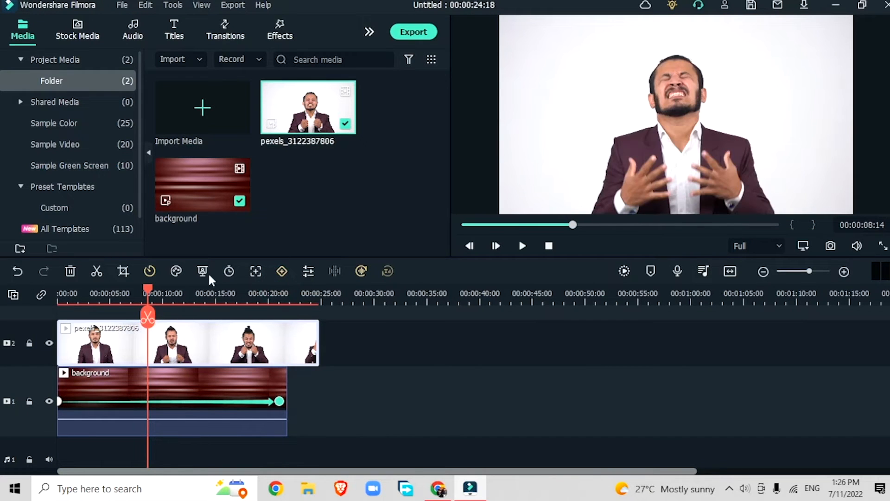
Step: Split the portrait clip at 00:00:01:05 and apply the AI Portrait effect Human Segmentation to its second part
click(283, 34)
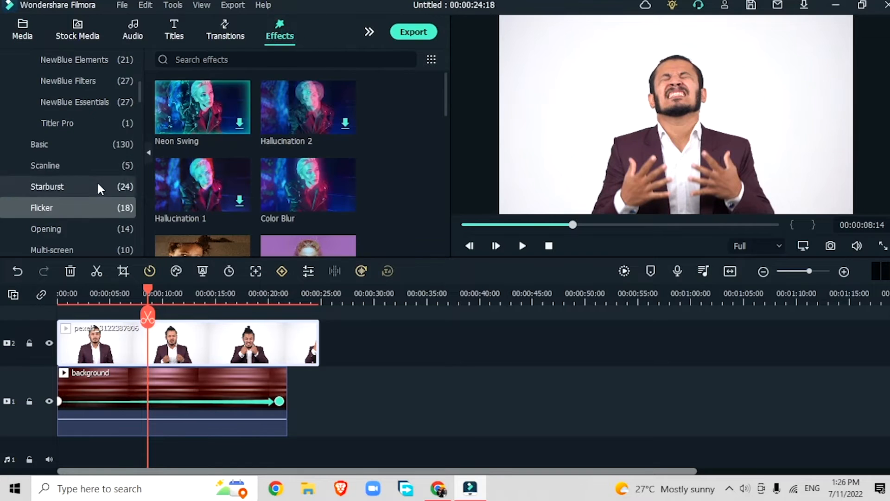
scroll(84, 143, up, 5)
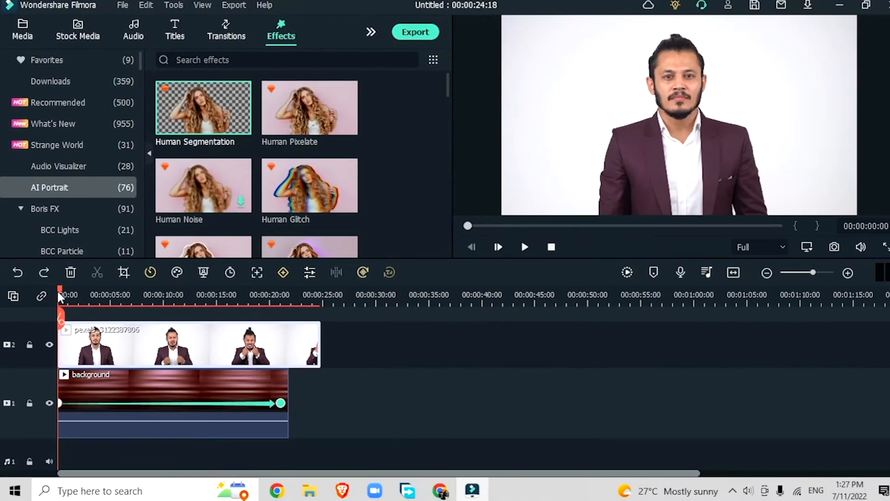
drag(59, 293, 70, 304)
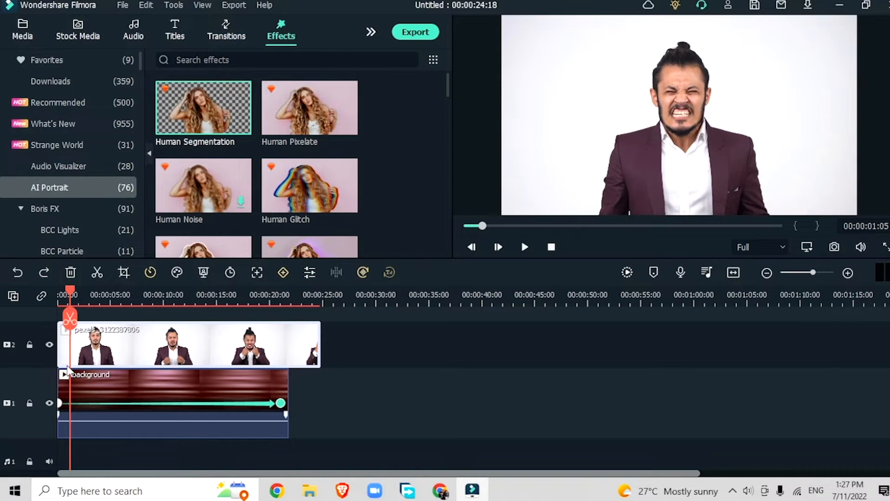
click(68, 317)
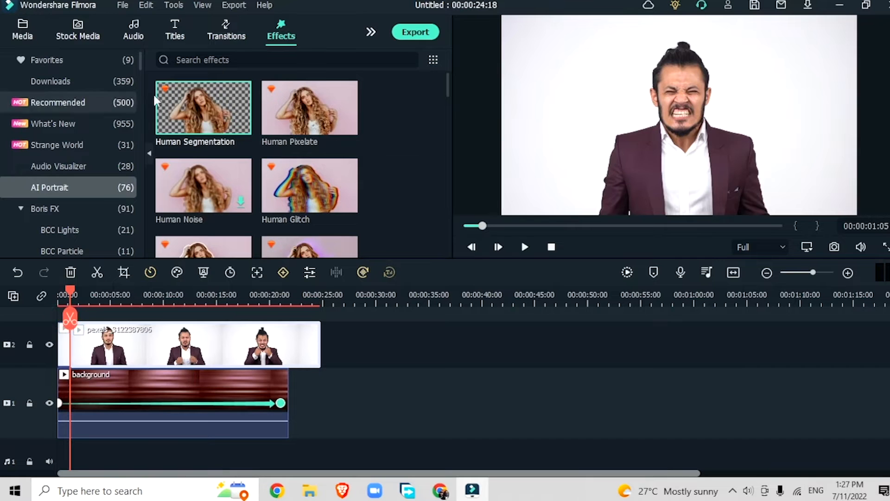
drag(156, 99, 114, 355)
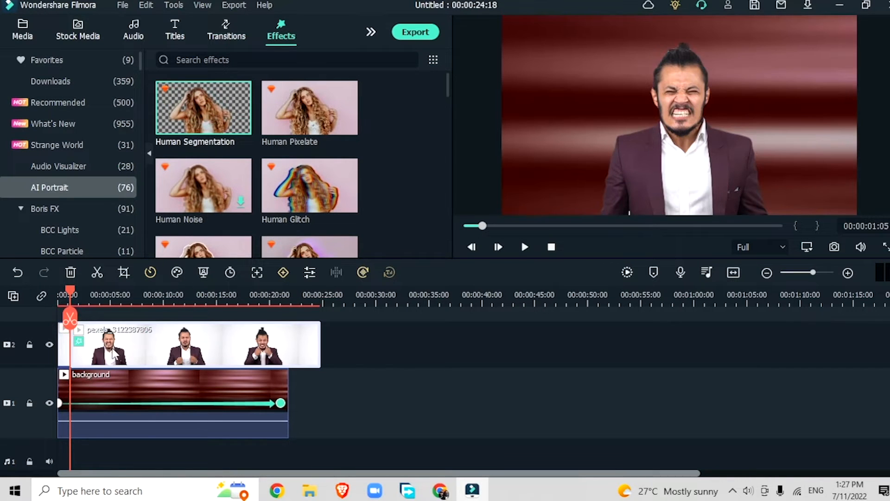
Step: Add the second Digital Glitch Effect transition at the cut between the two portrait clips and shorten it to a few frames
drag(65, 290, 47, 328)
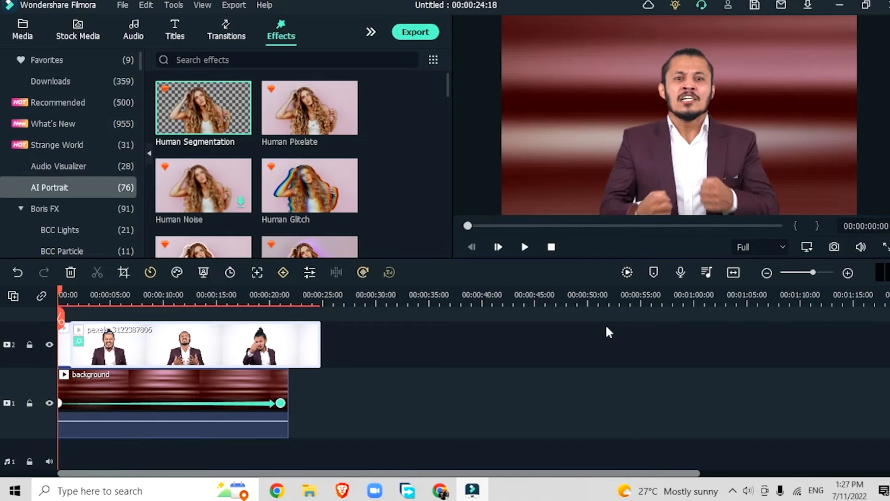
click(849, 277)
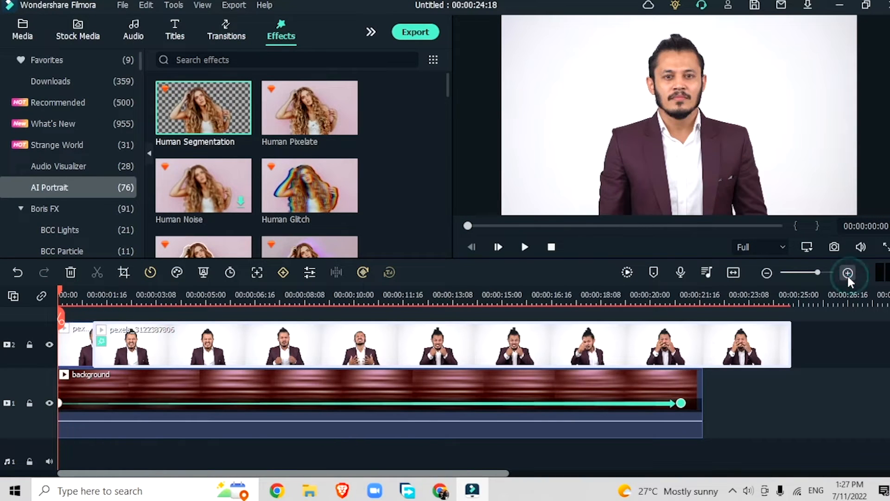
click(849, 276)
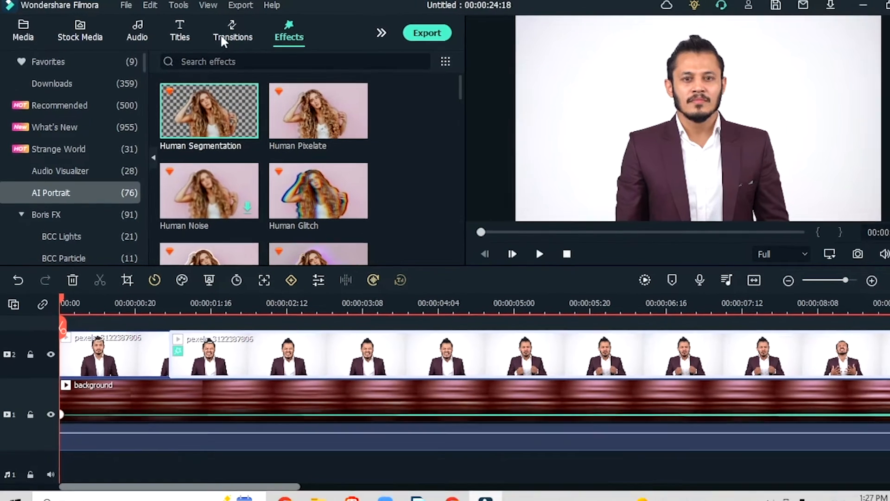
click(224, 32)
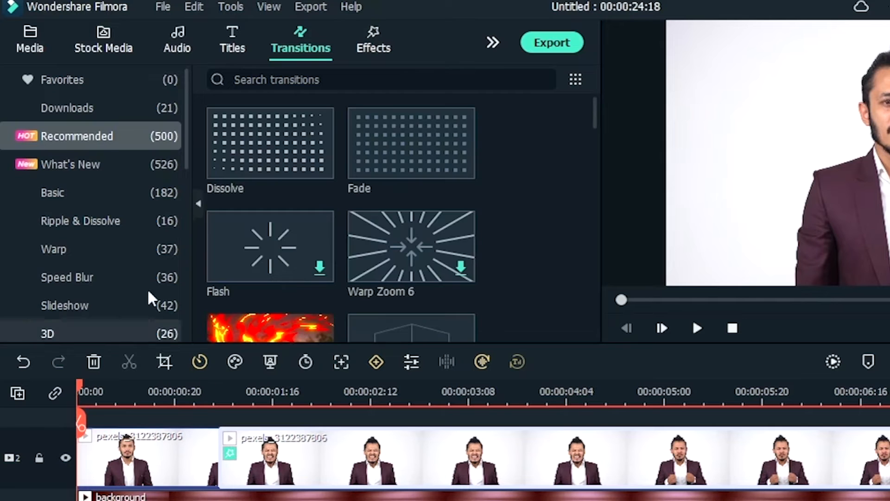
scroll(150, 299, down, 3)
click(51, 278)
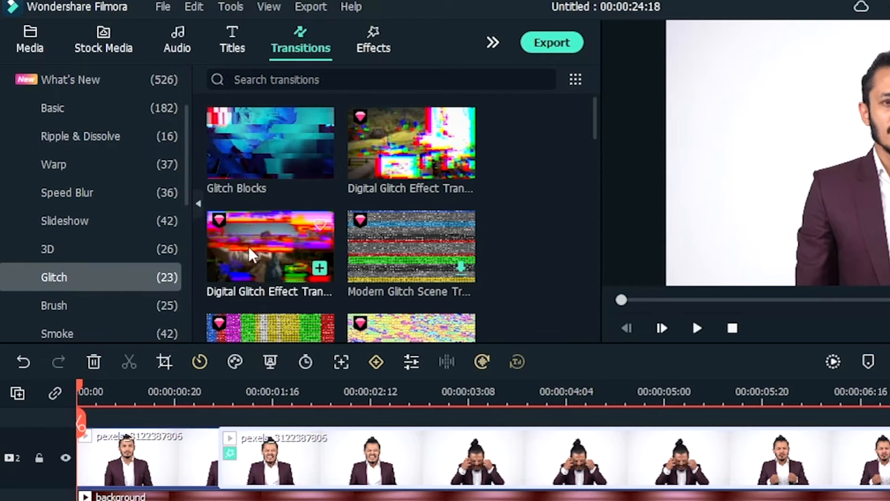
drag(260, 246, 322, 473)
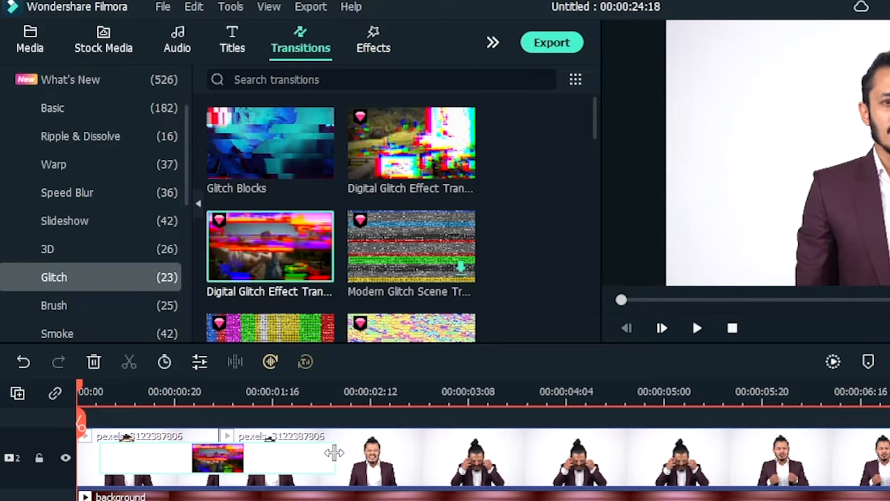
drag(335, 453, 230, 471)
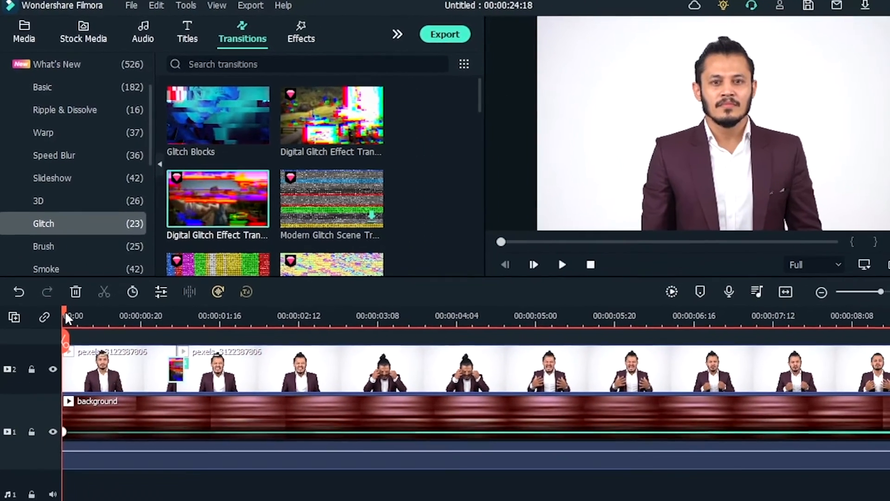
Step: Split the portrait and background clips at 00:00:06:22 and delete everything after that point
drag(74, 356, 136, 376)
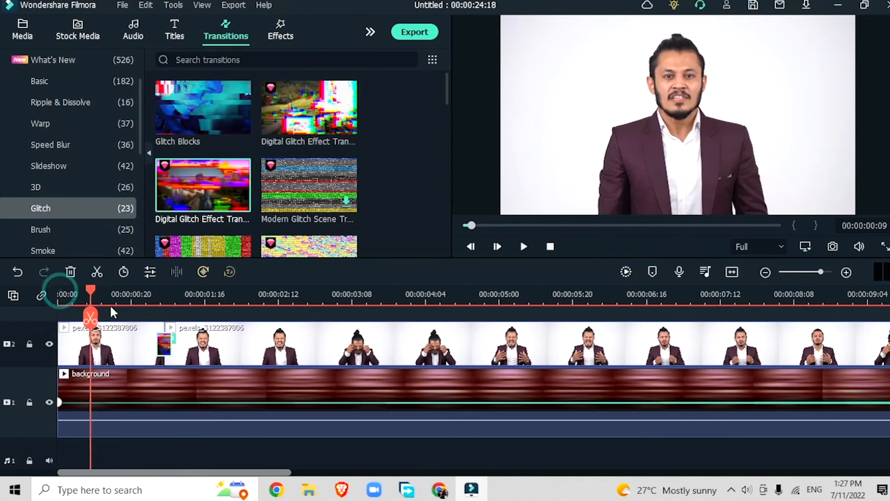
drag(112, 308, 669, 366)
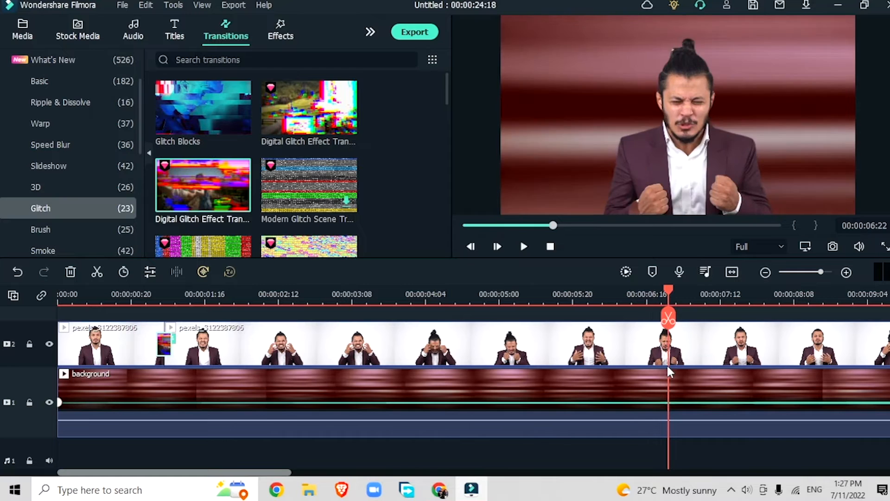
click(95, 274)
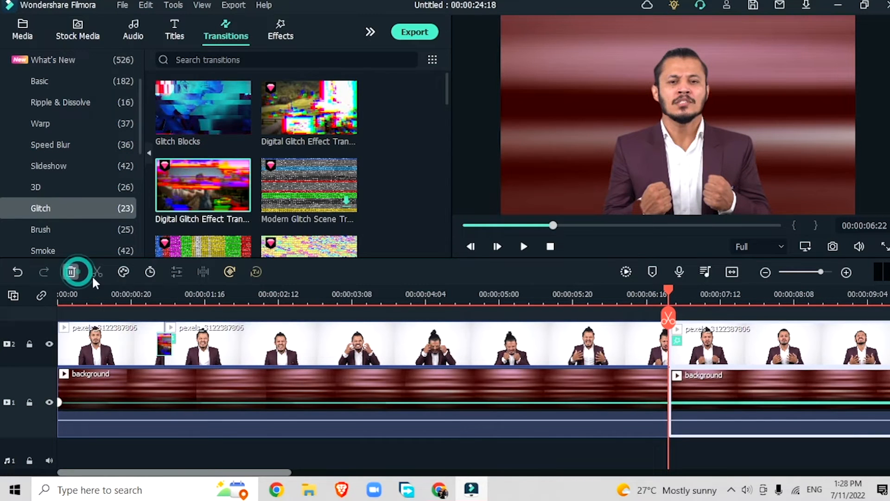
click(76, 273)
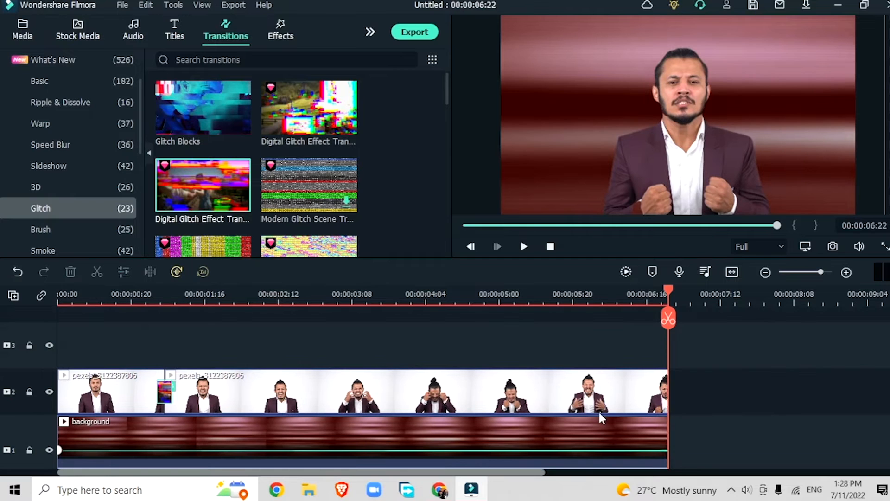
Step: Place the Chaos 2 shake effect on track 3 from the glitch transition and extend it to the end of the clips
click(281, 37)
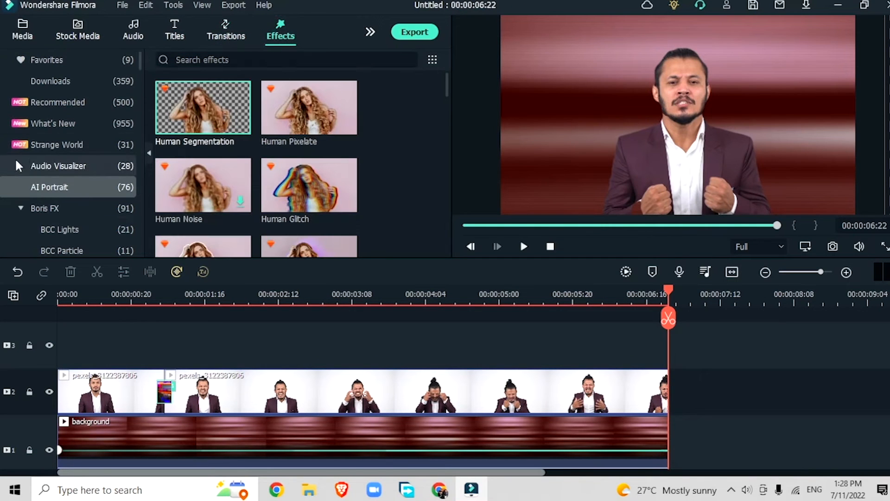
scroll(29, 177, down, 8)
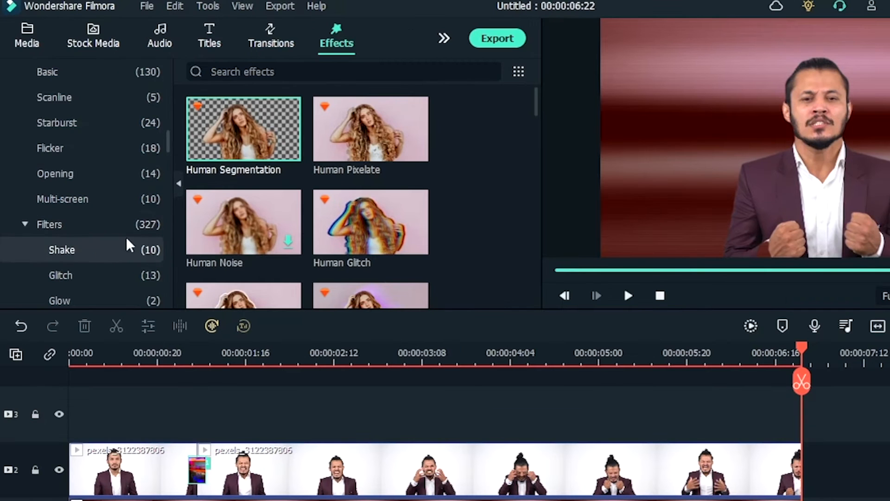
click(116, 249)
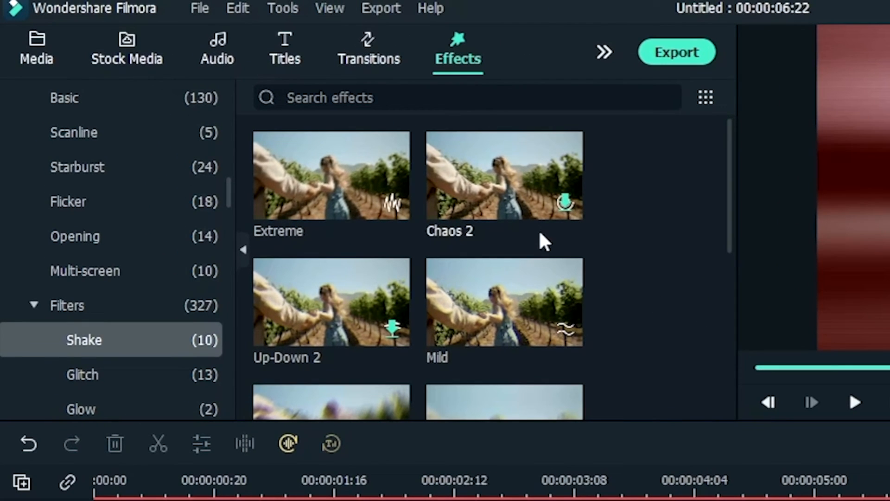
click(561, 197)
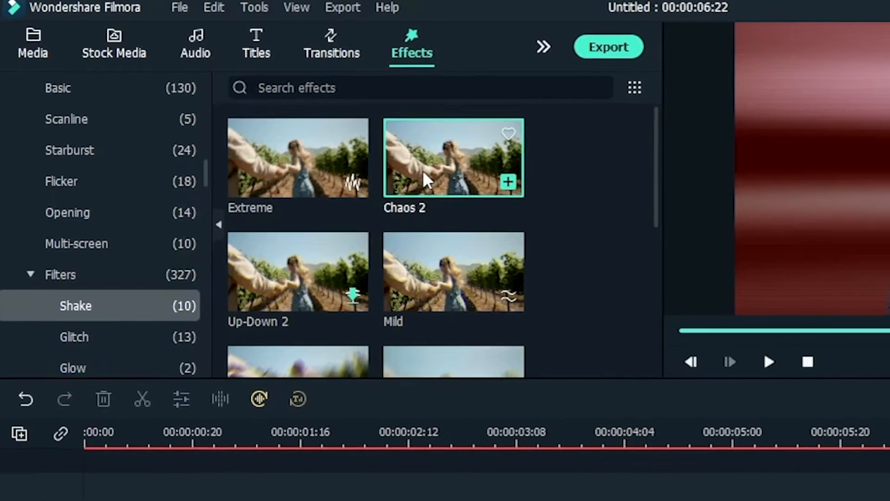
drag(473, 197, 168, 357)
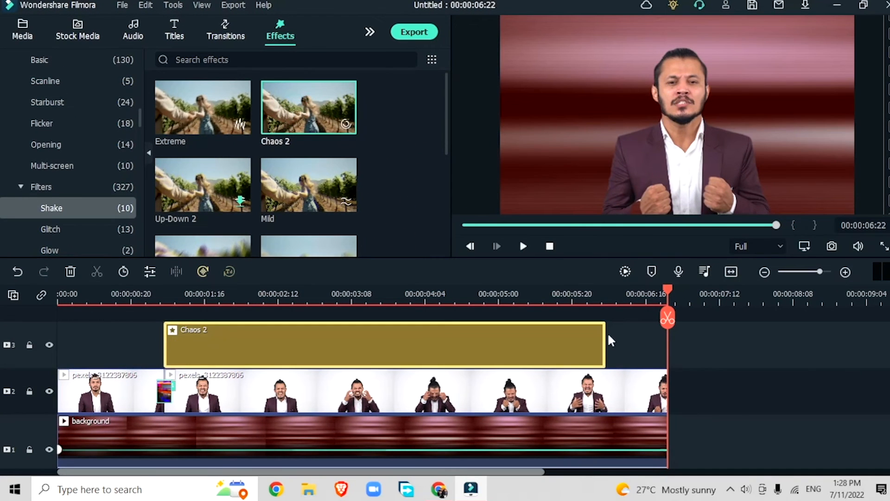
drag(606, 332, 667, 343)
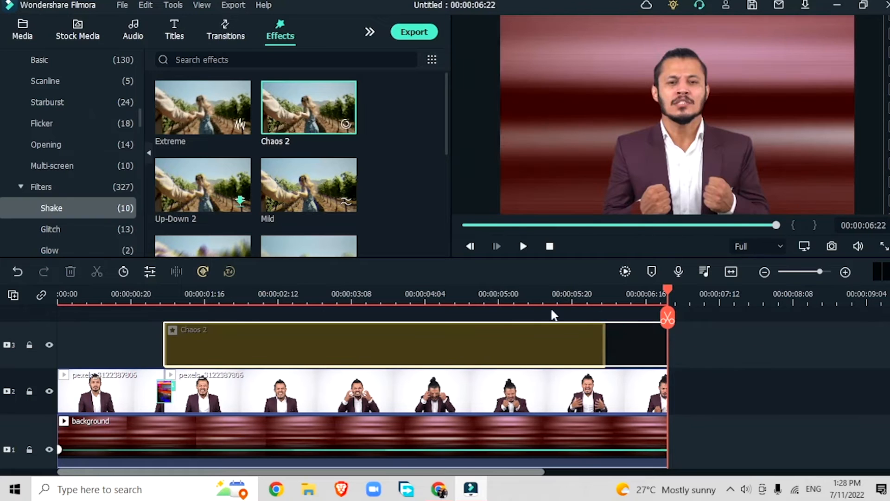
Step: Set the Chaos 2 effect's Frequency to 49.01 and Position Y to 0.03, turn off RGB Separate, and confirm
click(542, 297)
click(468, 296)
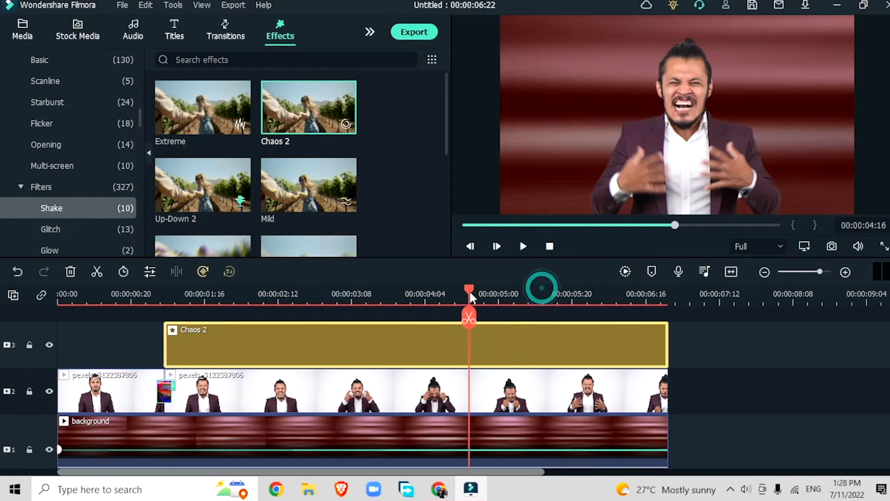
click(443, 296)
drag(435, 297, 259, 286)
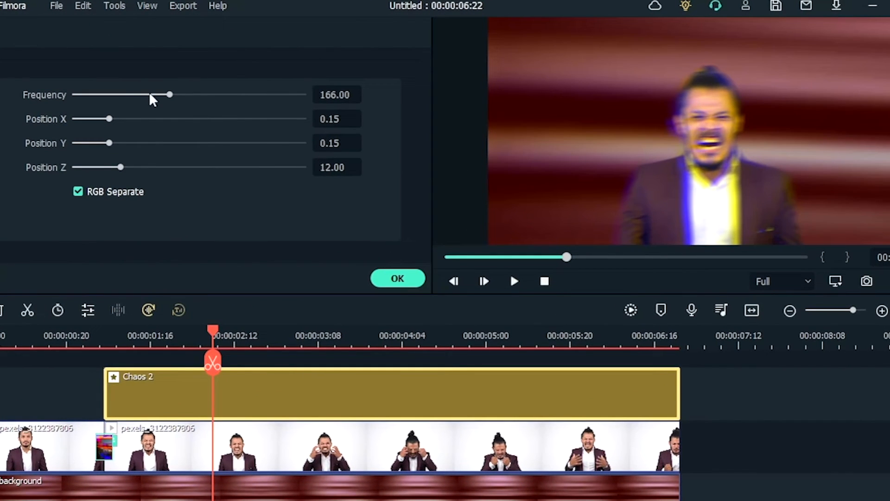
drag(153, 99, 104, 98)
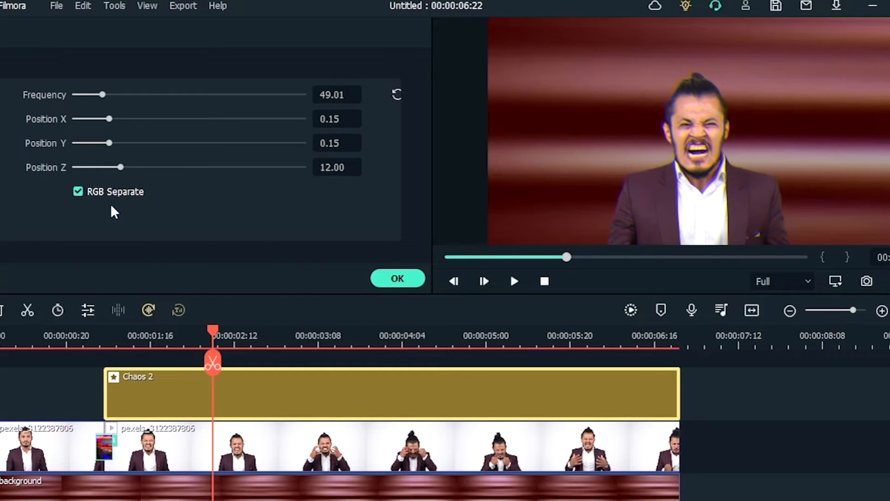
click(77, 192)
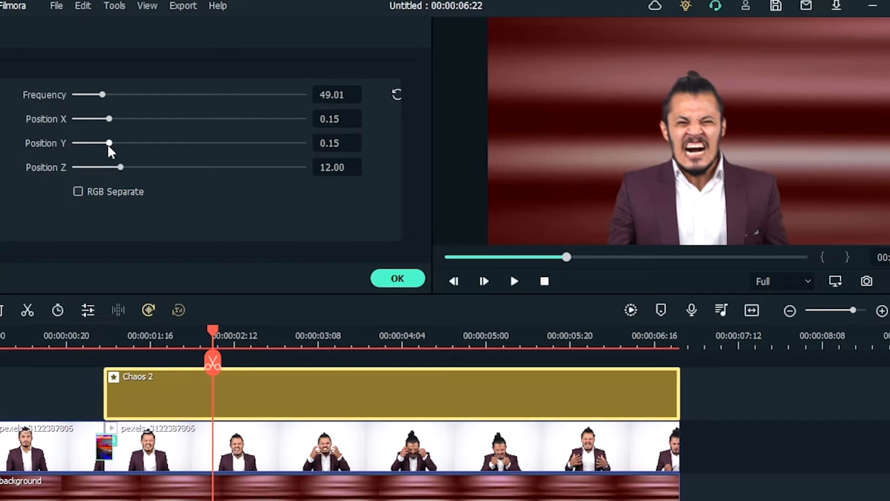
drag(109, 144, 81, 144)
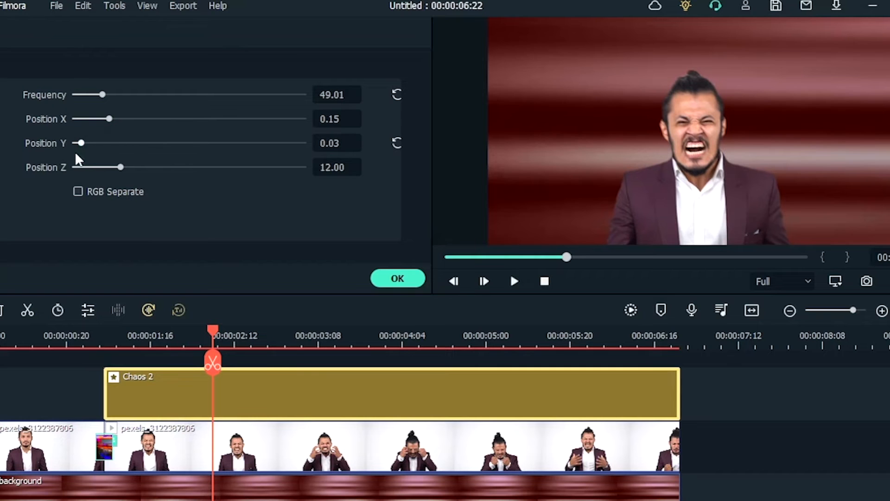
click(412, 278)
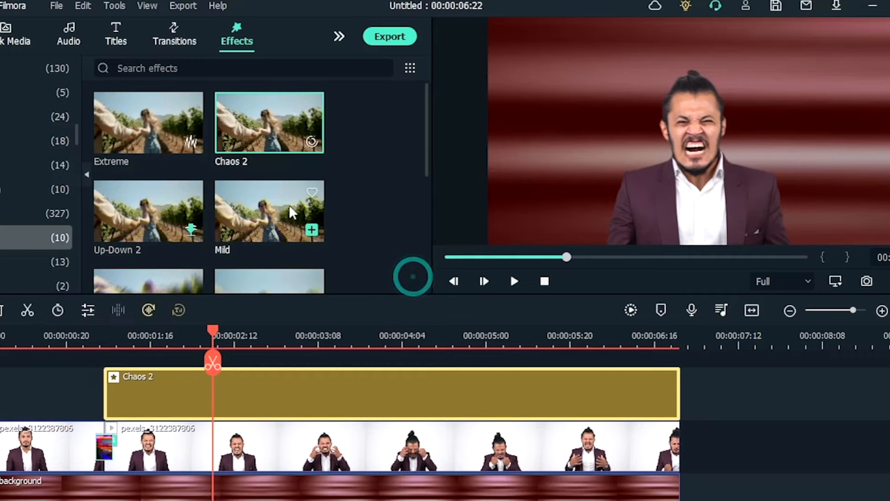
Step: Search the effects for "red" and place the CRIMSON filter on track 4 above Chaos 2, ending with the clips
click(241, 69)
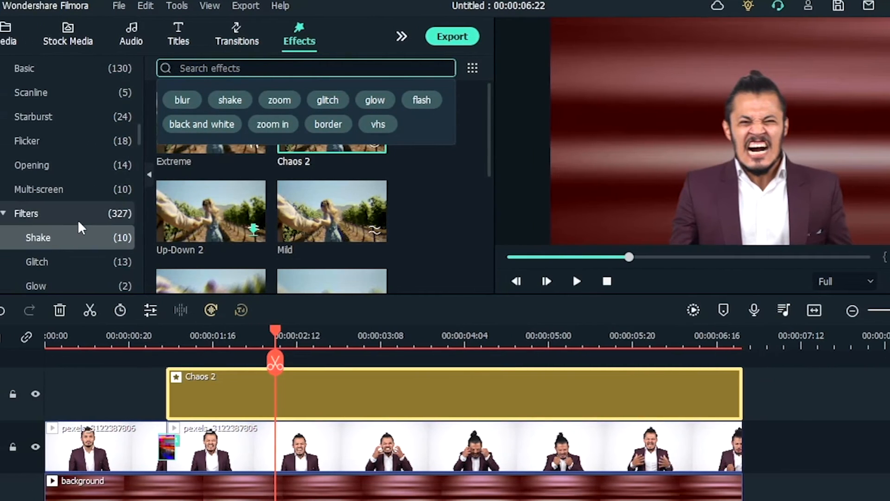
scroll(104, 252, down, 3)
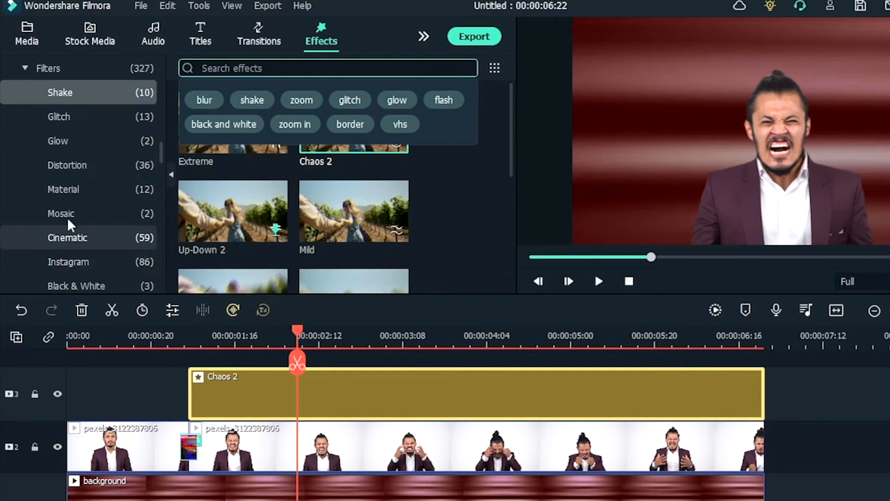
text(red)
key(Return)
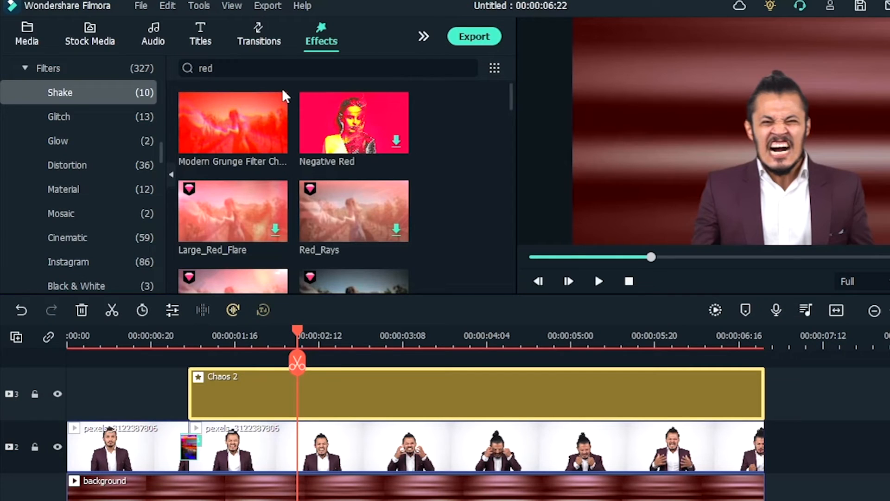
scroll(324, 121, down, 5)
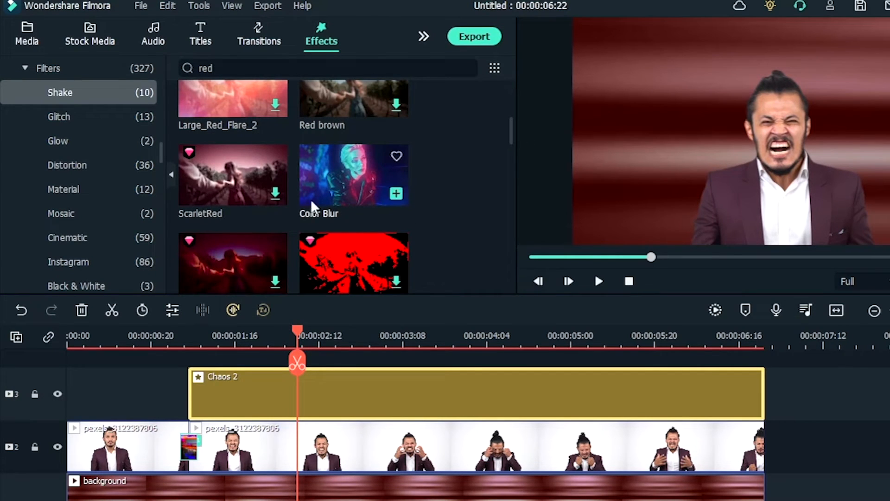
drag(251, 259, 242, 400)
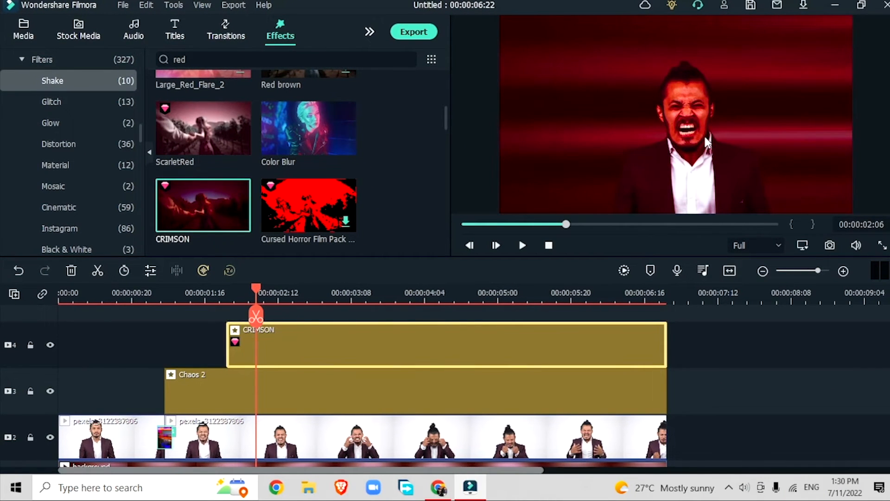
Step: Reduce the CRIMSON filter's strength to 49 and confirm the setting
double_click(527, 344)
click(178, 83)
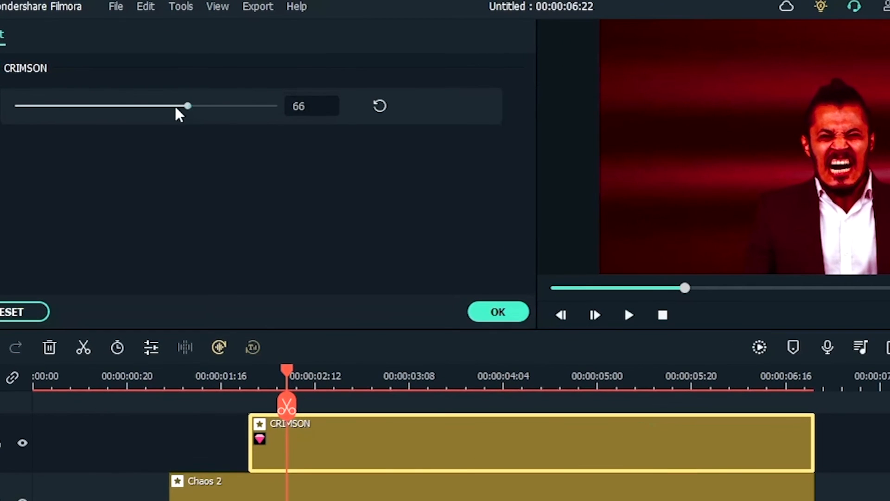
drag(175, 109, 146, 113)
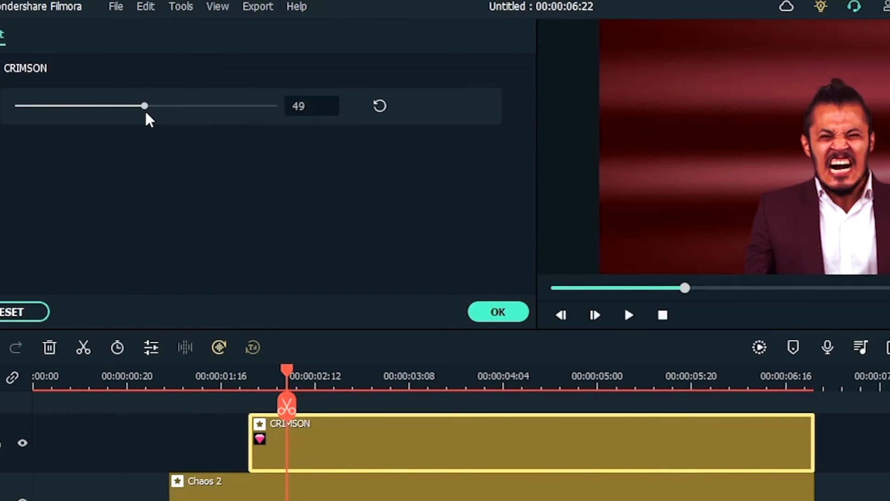
click(480, 313)
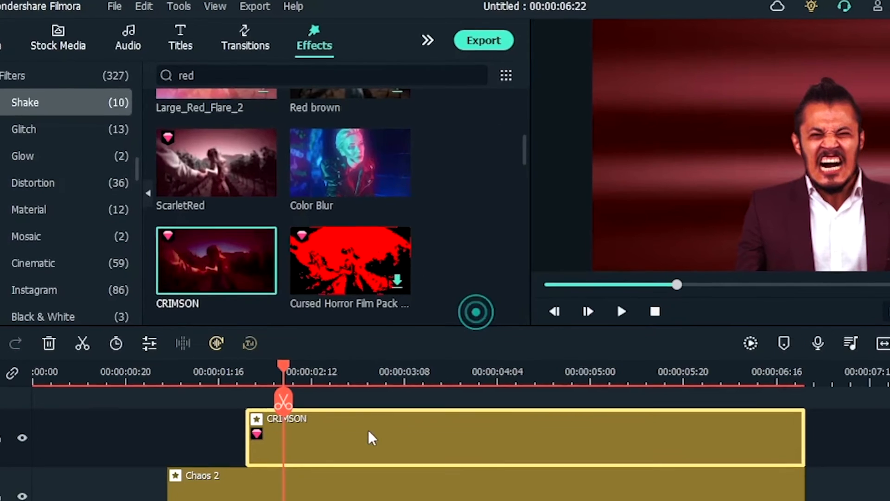
Step: Align the CRIMSON filter's start with the Chaos 2 effect and extend its end to match the clips below
drag(370, 437, 277, 446)
drag(239, 387, 169, 387)
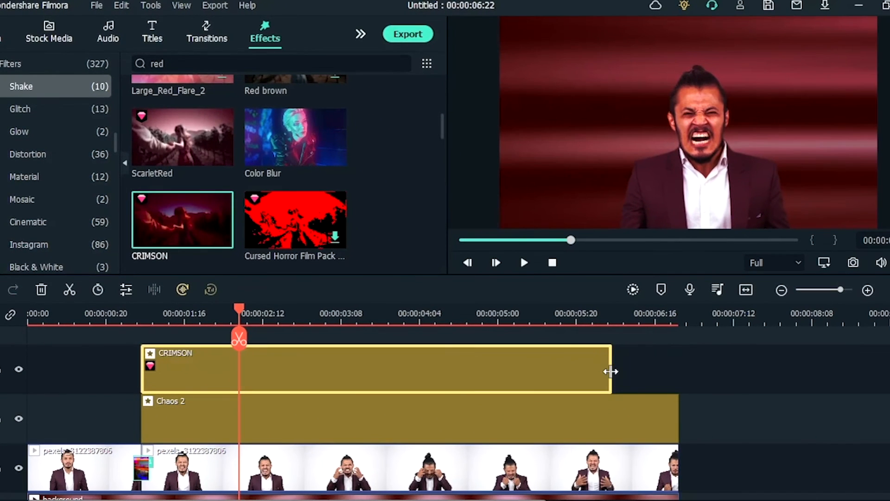
drag(635, 385, 678, 375)
Step: Search the elements for "anime" and place Anime Fight Pack Element 62 on track 5, starting with the CRIMSON filter
click(104, 316)
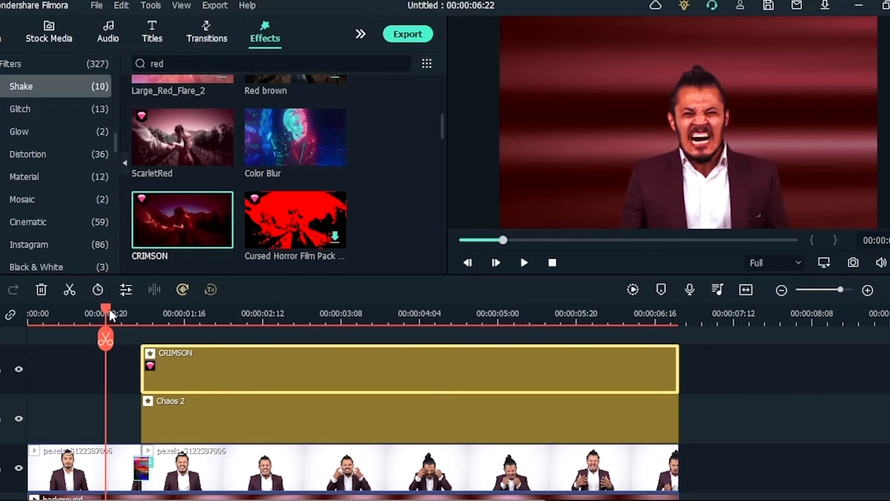
drag(109, 308, 165, 319)
click(360, 34)
click(371, 51)
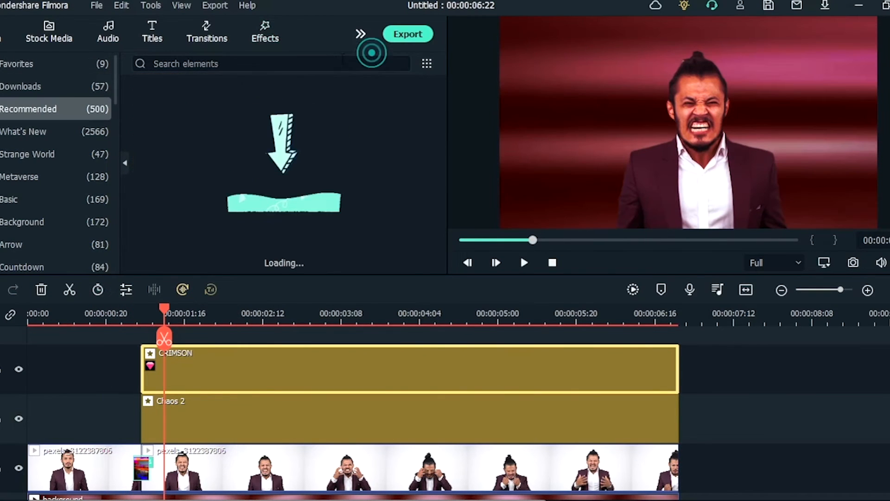
click(333, 64)
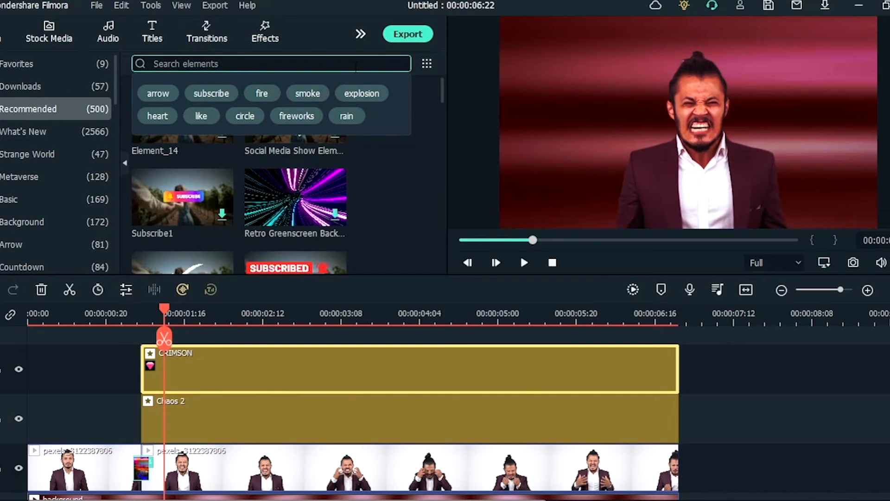
text(a)
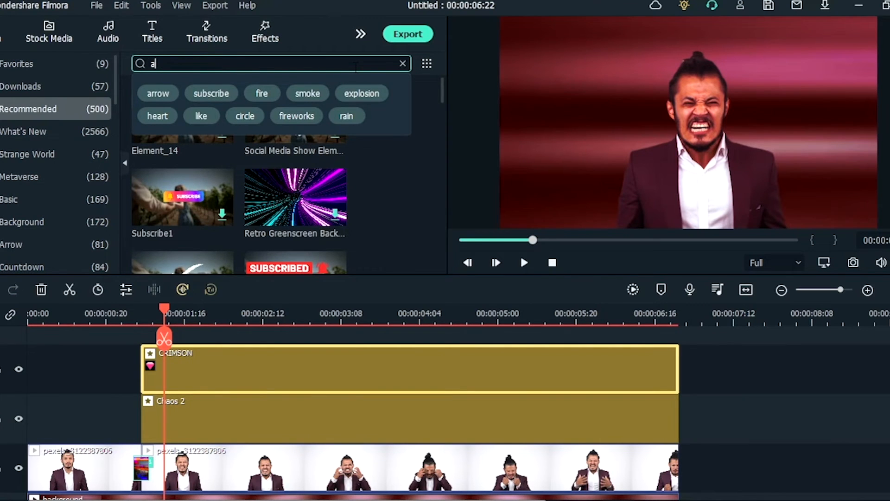
text(nime)
key(Return)
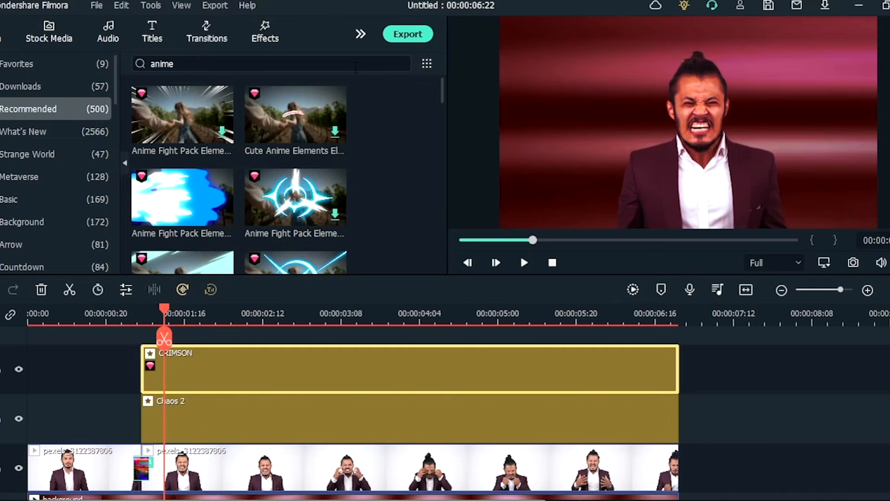
scroll(416, 127, down, 4)
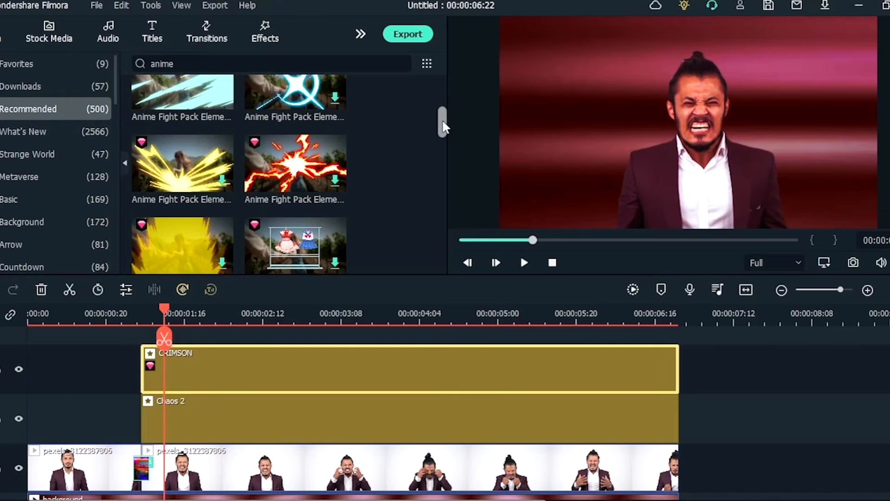
drag(443, 123, 446, 165)
drag(279, 117, 156, 366)
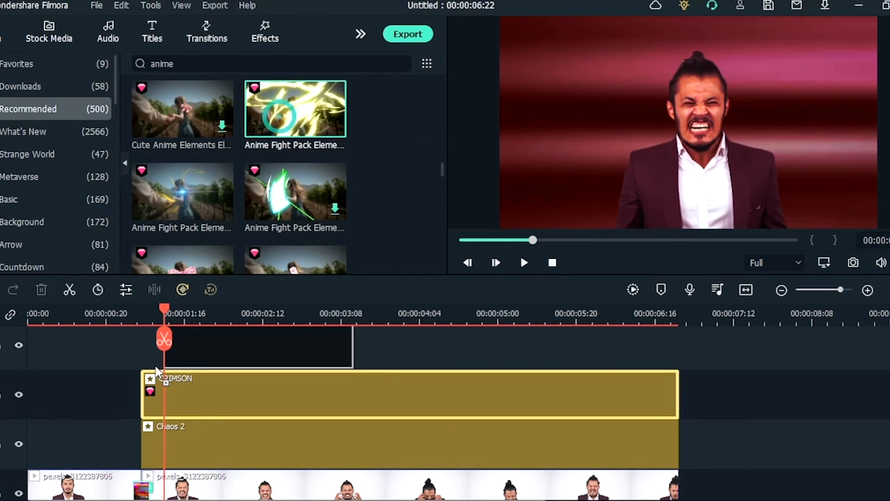
Step: Add a second Anime Fight Pack Element 62 on track 5 near 00:00:04 and shorten it to about one second
drag(181, 319, 338, 362)
drag(364, 358, 458, 349)
drag(349, 187, 494, 362)
drag(567, 349, 463, 354)
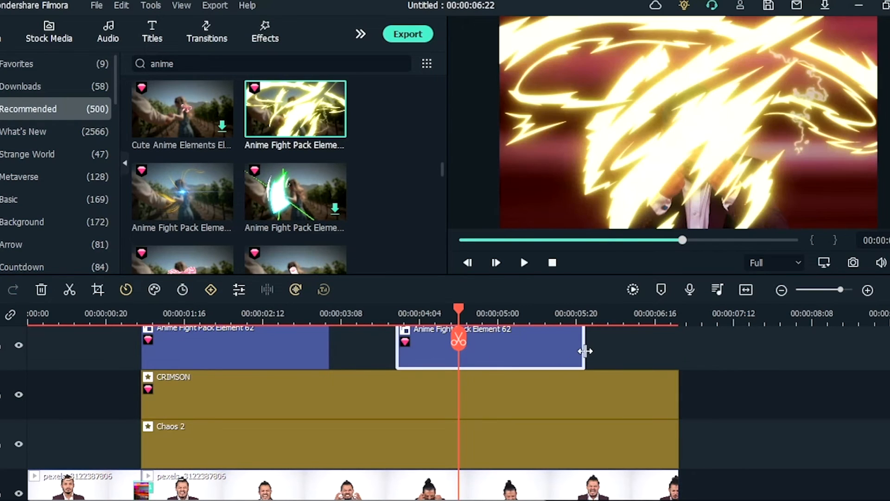
drag(583, 351, 494, 351)
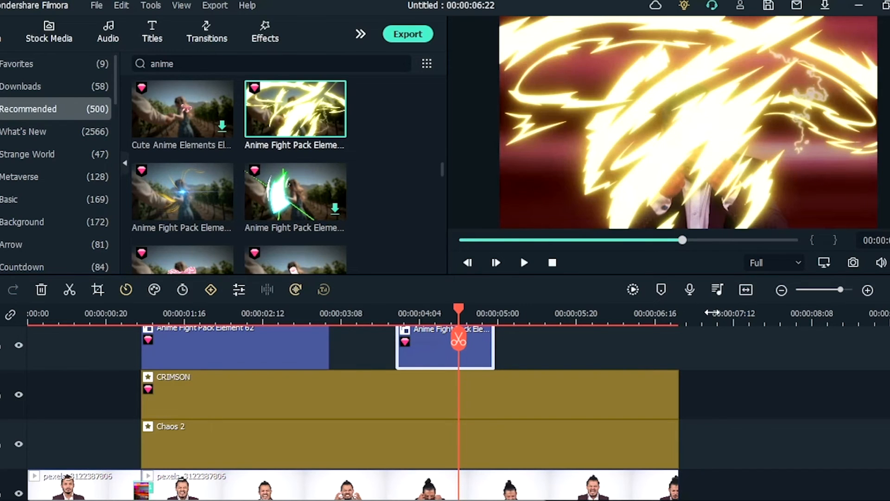
Step: Paste a copy of the shortened anime element on track 5 and align its end with the CRIMSON filter's end
click(711, 313)
key(ctrl+v)
drag(762, 356, 623, 350)
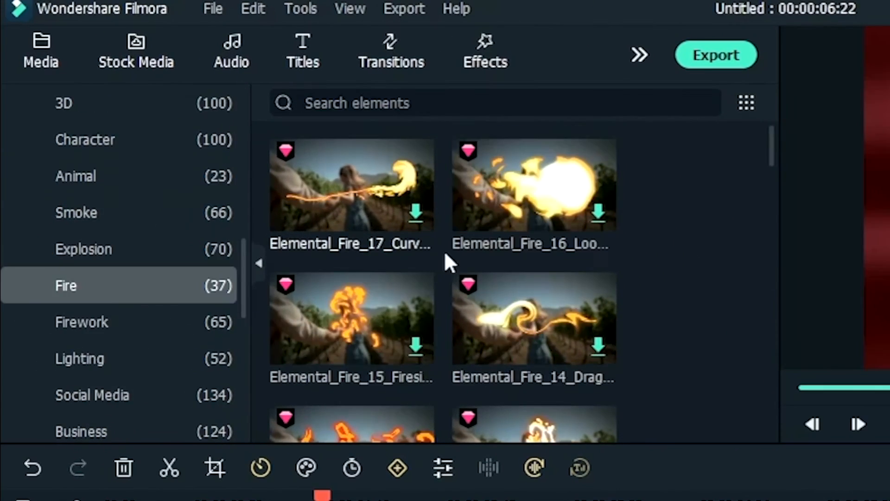
Step: Place the Large Scale - 12 fire element on track 6 from the CRIMSON filter's start and trim it to the filter's end
scroll(569, 307, down, 15)
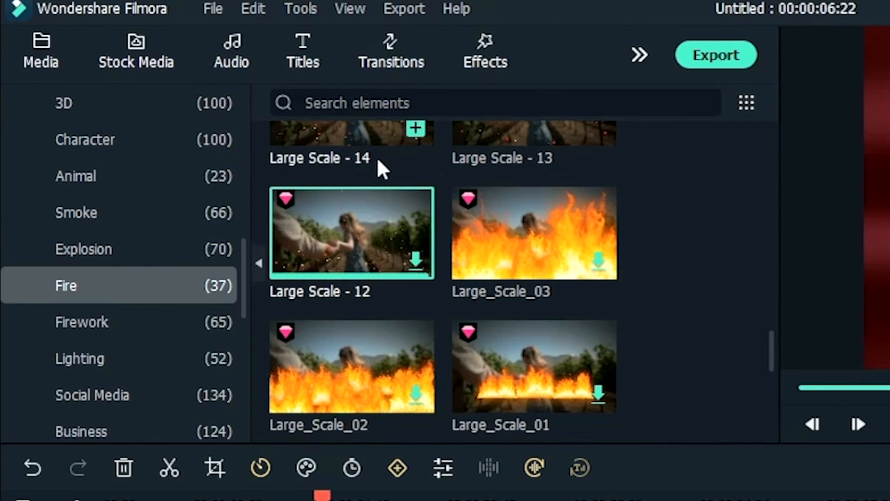
drag(307, 230, 207, 449)
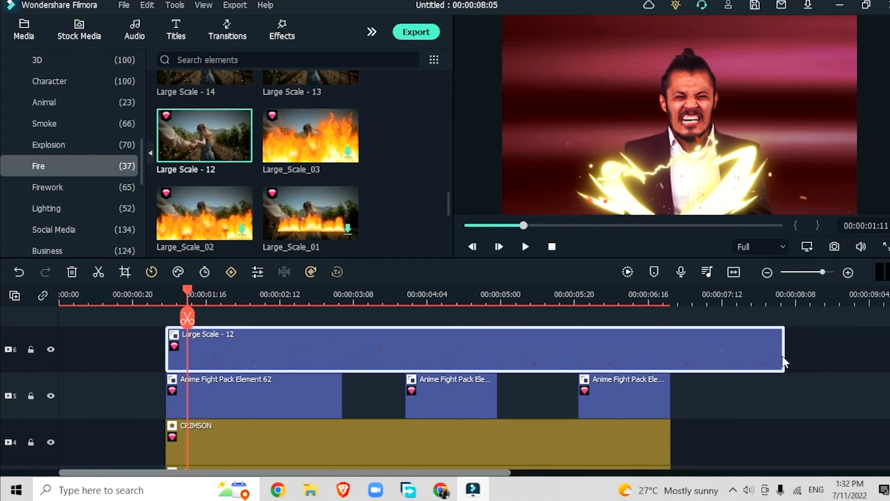
drag(783, 353, 672, 367)
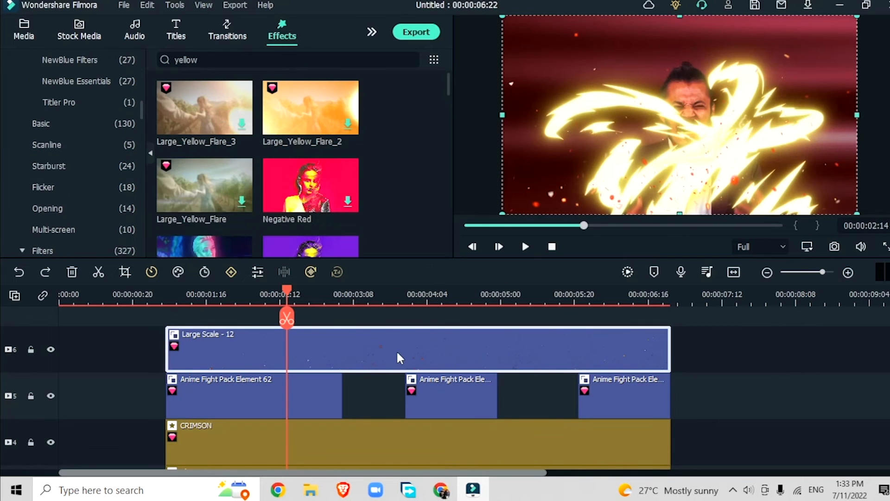
Step: Open advanced color correction for the Large Scale - 12 clip and set its White Balance Temperature to 100
double_click(398, 358)
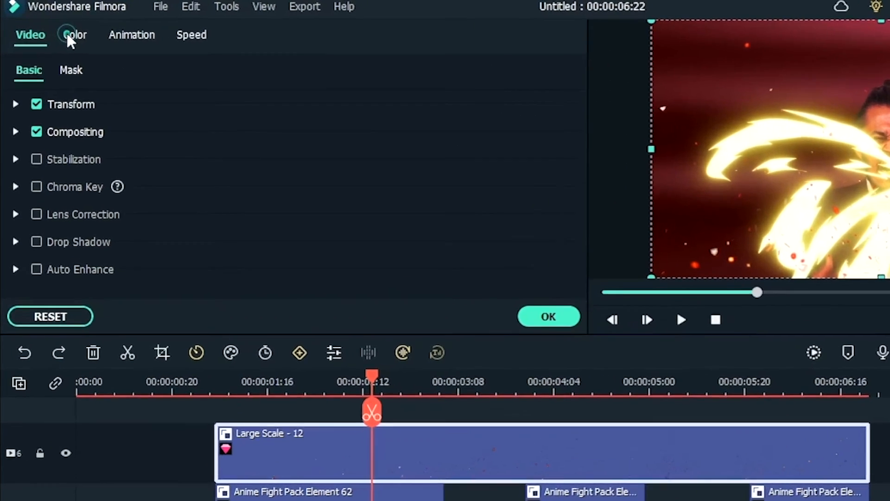
click(57, 27)
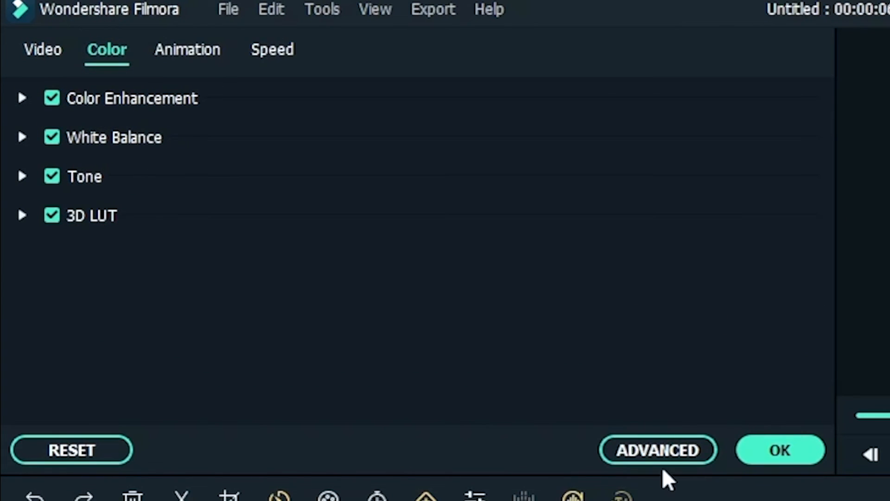
click(674, 448)
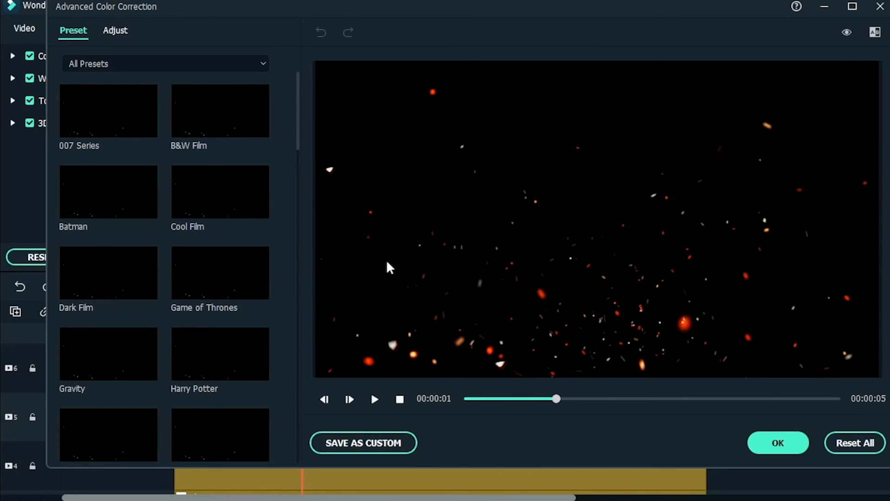
click(116, 32)
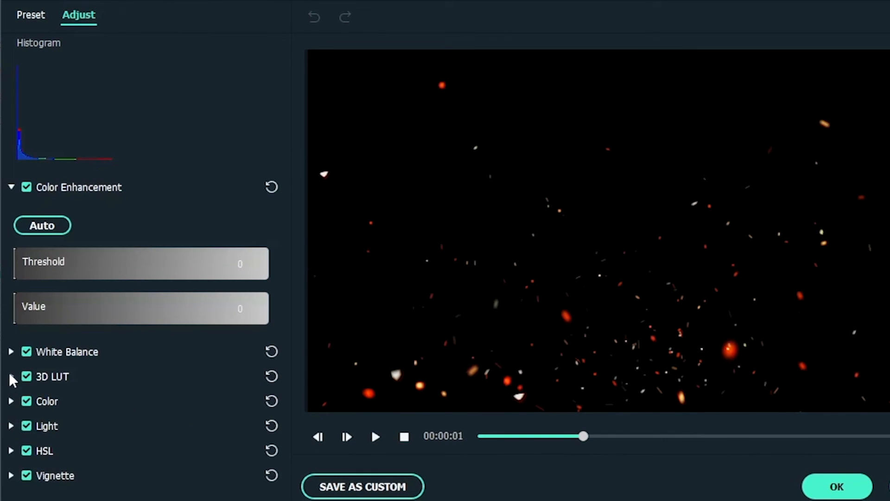
click(11, 352)
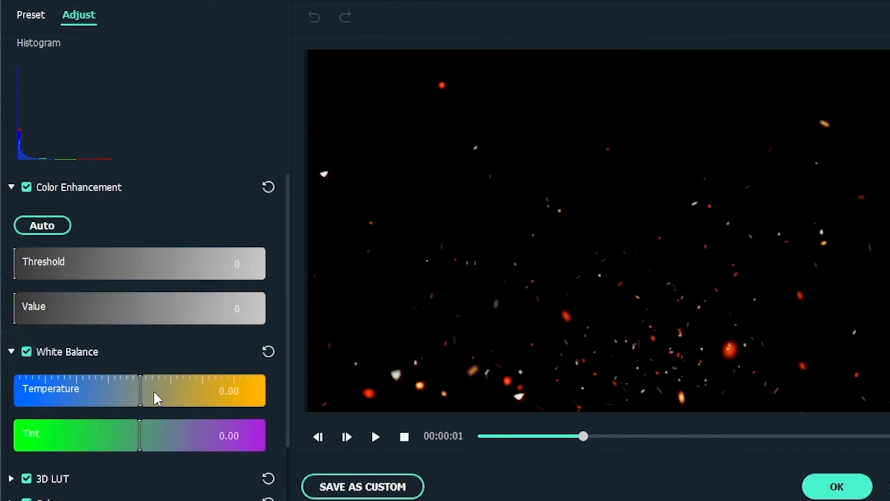
drag(155, 392, 270, 394)
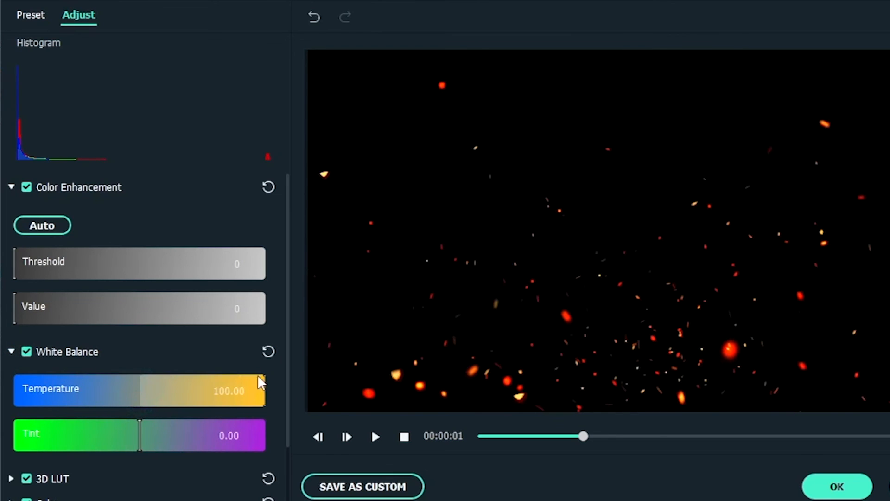
Step: Set the red HSL channel to Hue 22, Saturation 40 and Luminance 18, and confirm the clip's color correction
scroll(239, 338, down, 2)
scroll(197, 384, down, 1)
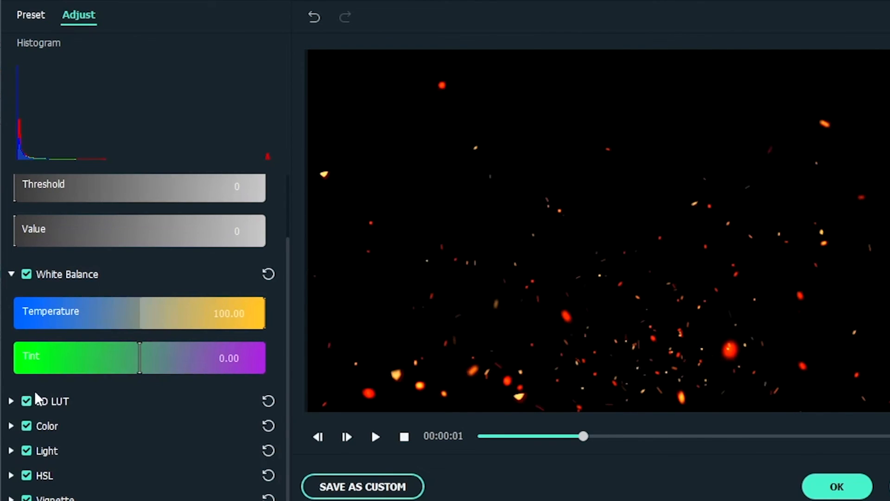
click(11, 424)
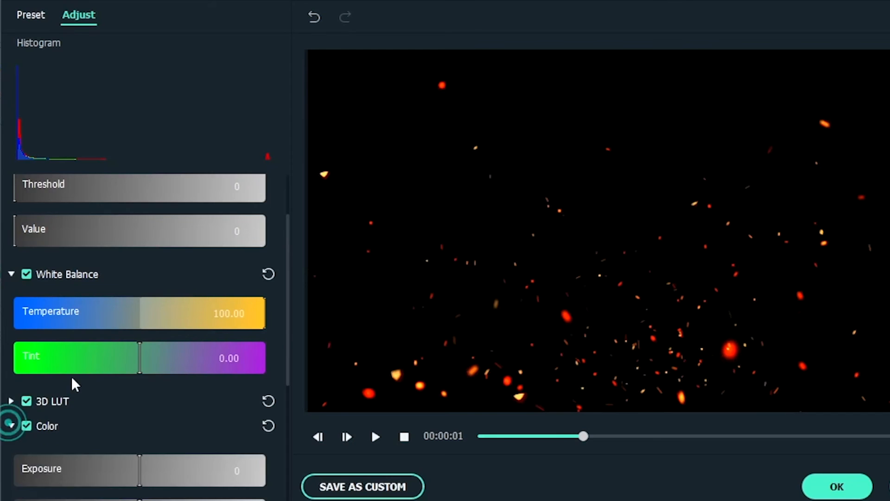
click(11, 478)
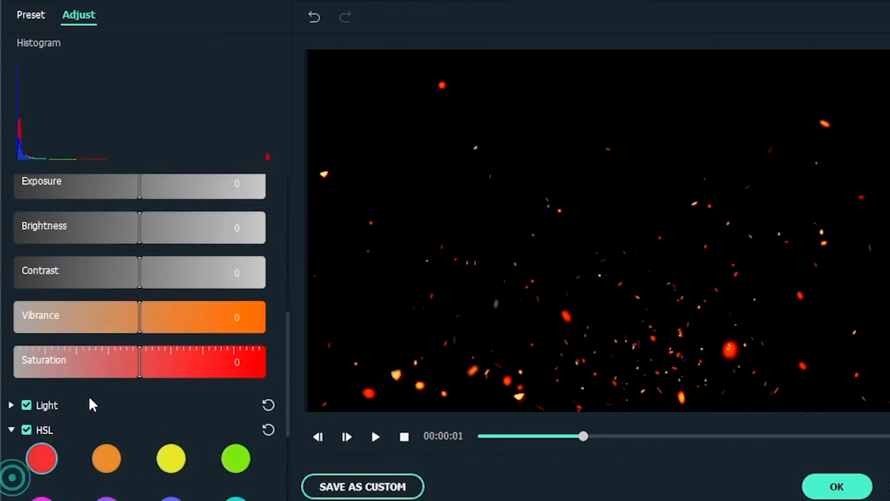
scroll(38, 399, down, 1)
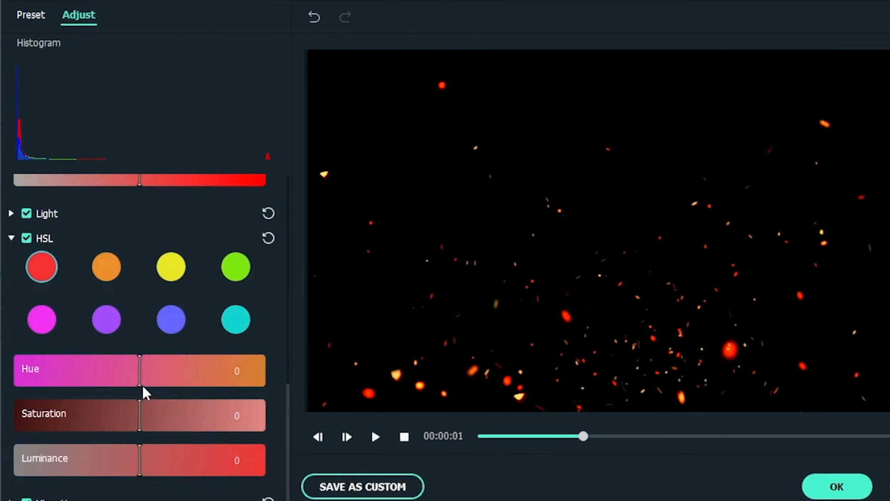
drag(143, 373, 168, 394)
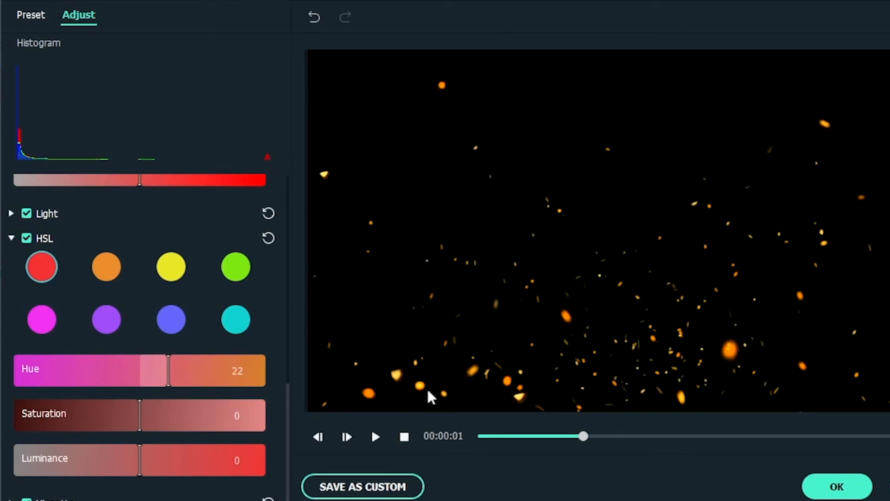
click(191, 422)
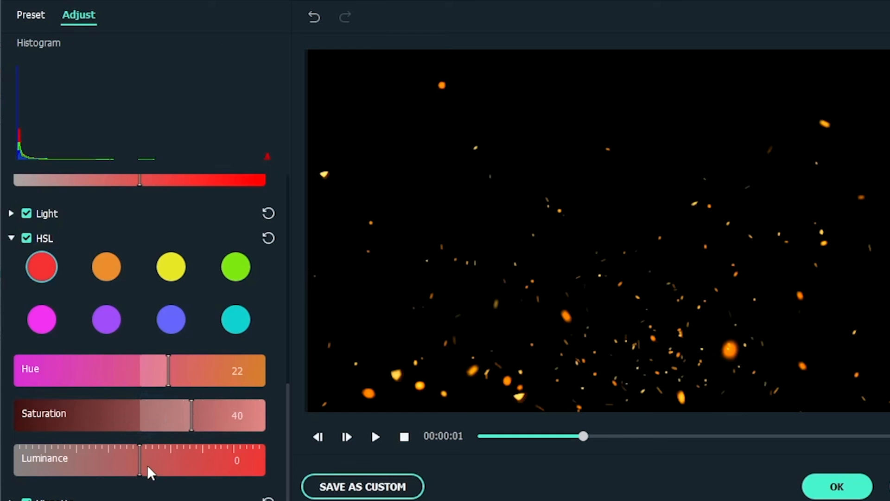
drag(147, 464, 162, 468)
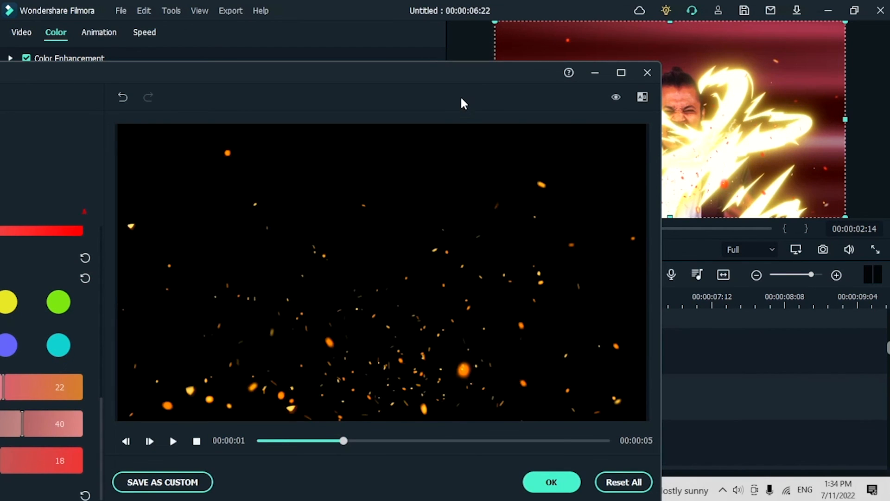
drag(459, 83, 648, 37)
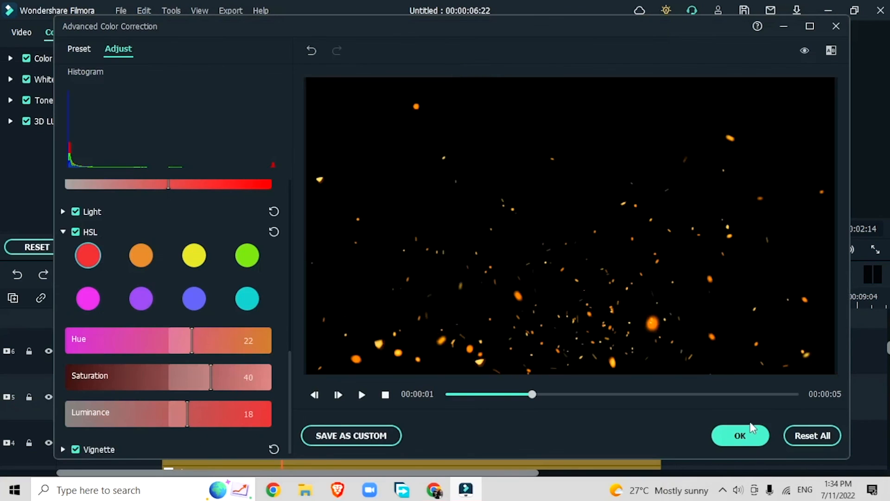
click(747, 434)
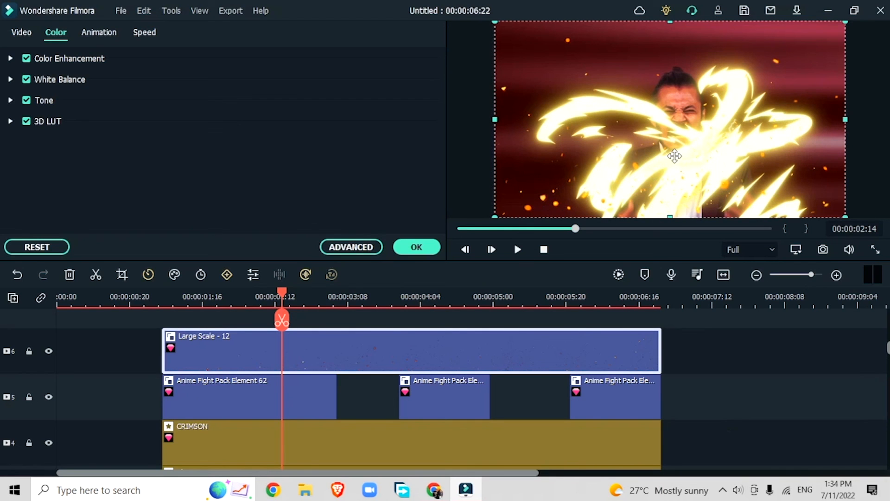
click(414, 248)
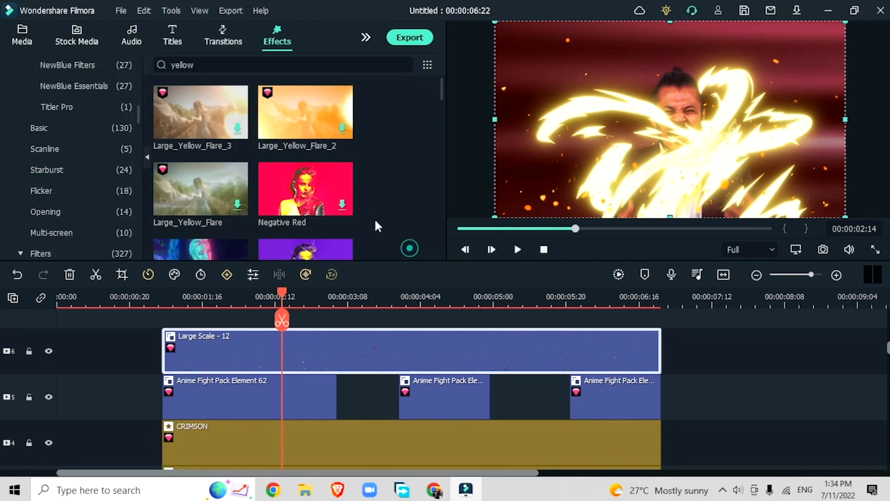